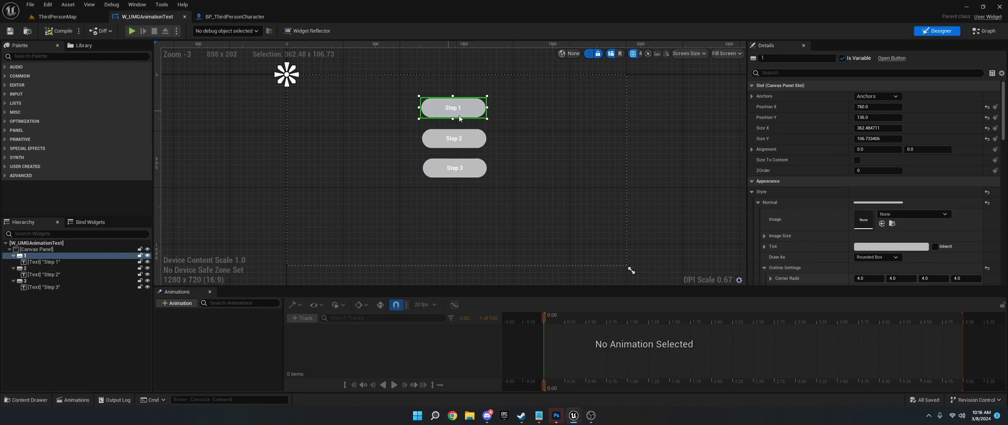
Step: Set Step 1's outline Rounding Type to Half Height Radius and enable Use Brush Transparency
scroll(815, 193, "down", 3)
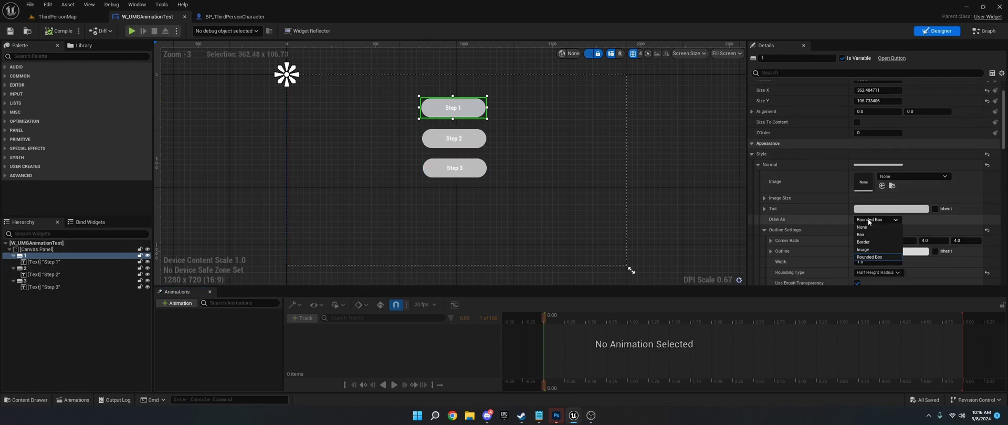
scroll(850, 219, "down", 3)
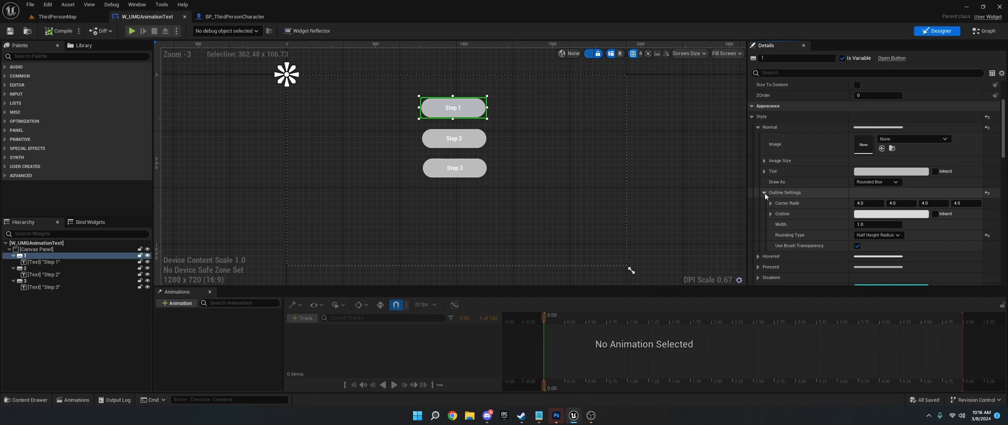
left_click(864, 234)
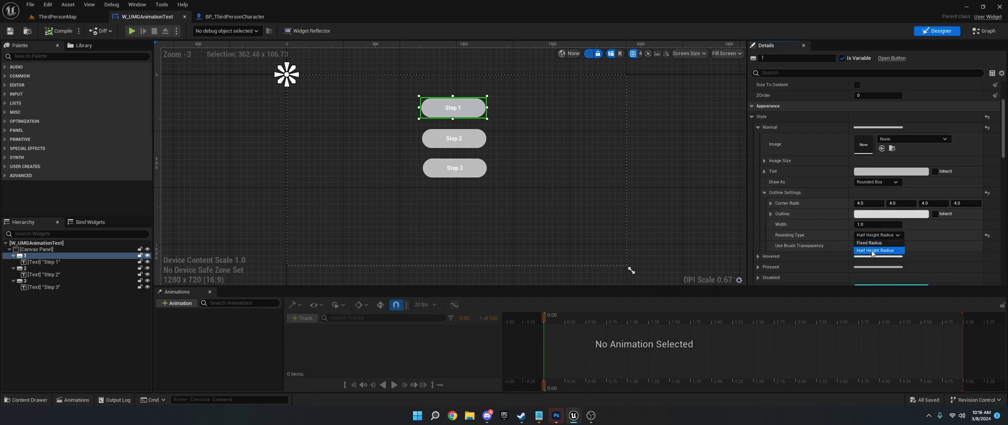
left_click(872, 251)
left_click(858, 246)
Step: Select the canvas panel, check the Event Construct chain in the Graph, and return to Designer
left_click(576, 162)
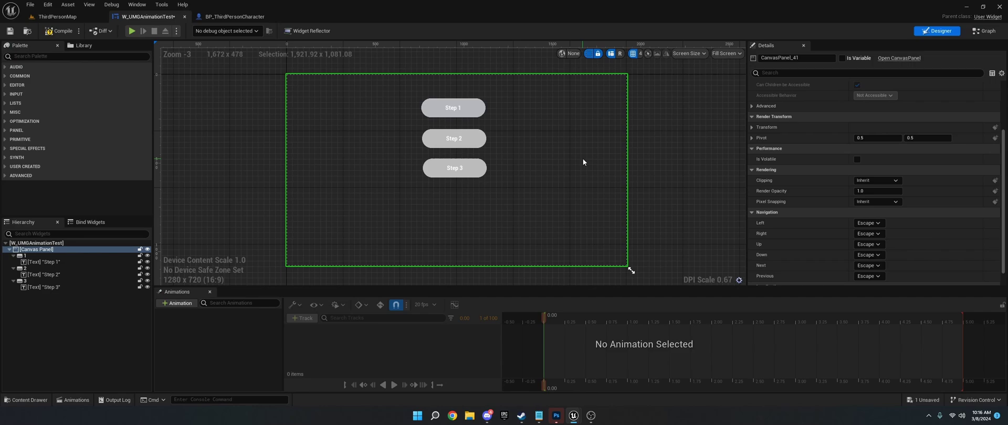
left_click(984, 30)
right_click_drag(456, 148, 473, 272)
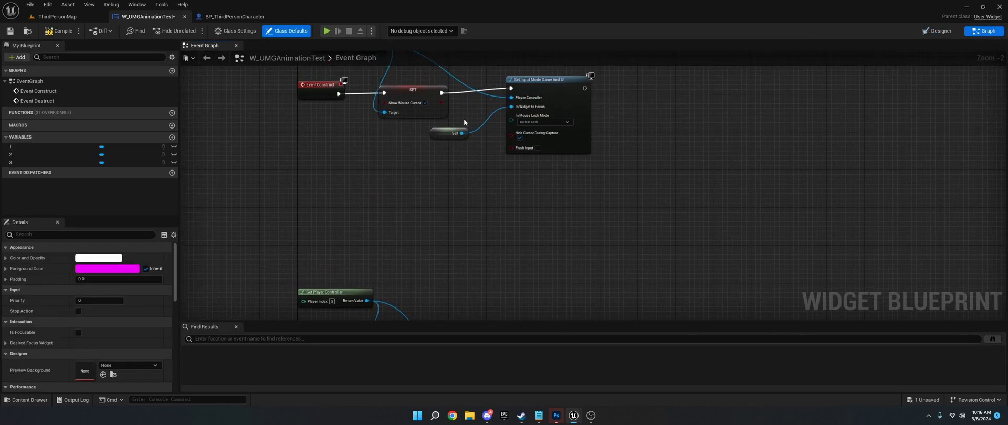
left_click(930, 32)
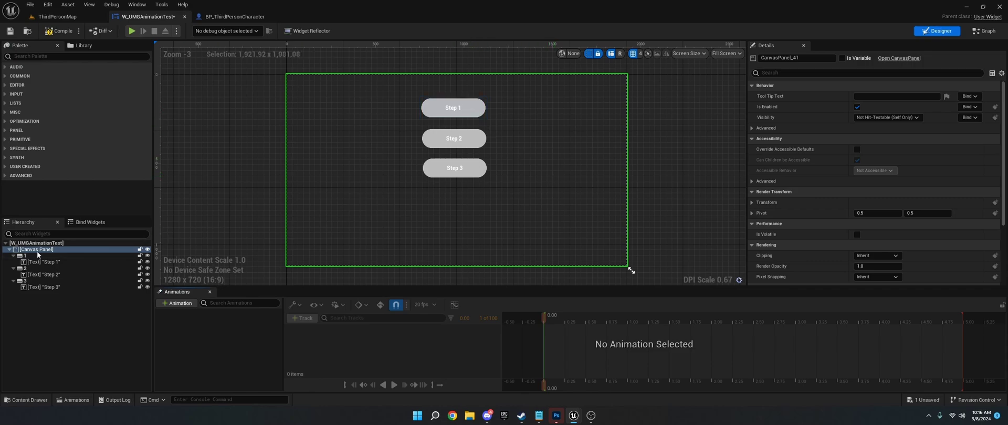
Step: With the Step 1 button selected, create a new widget animation named 'Intro'
left_click(24, 256)
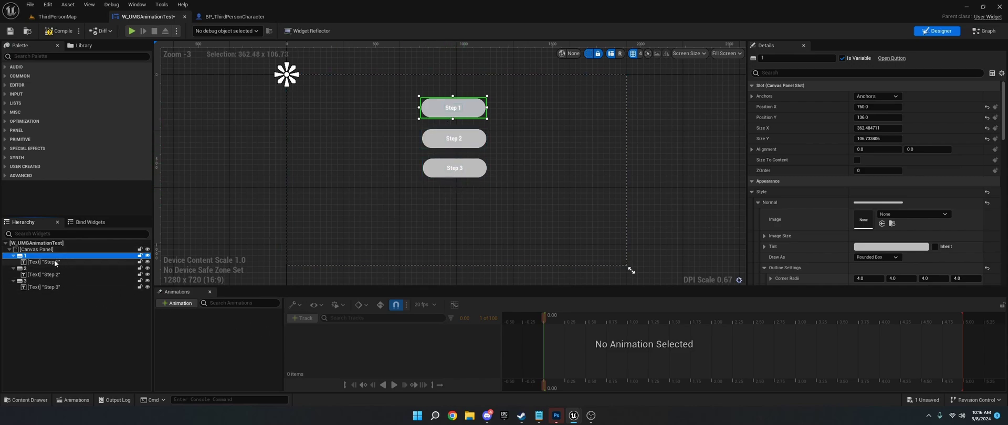
left_click(176, 304)
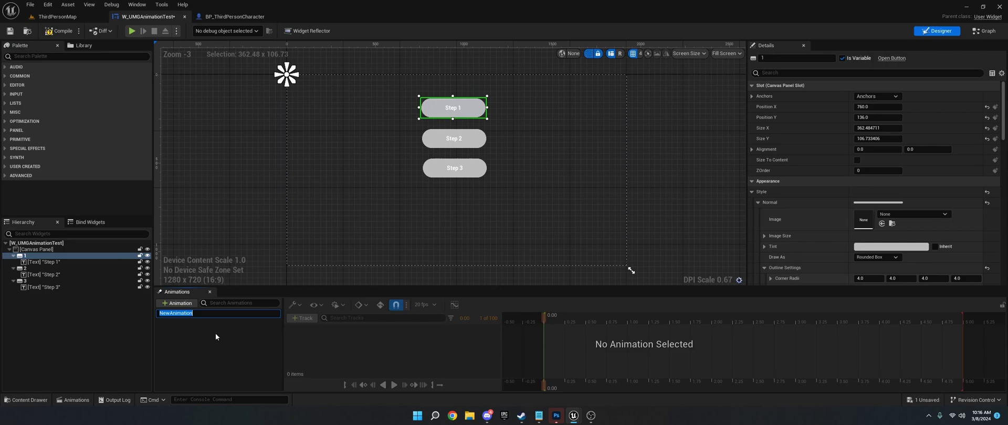
type("Intro")
key("Return")
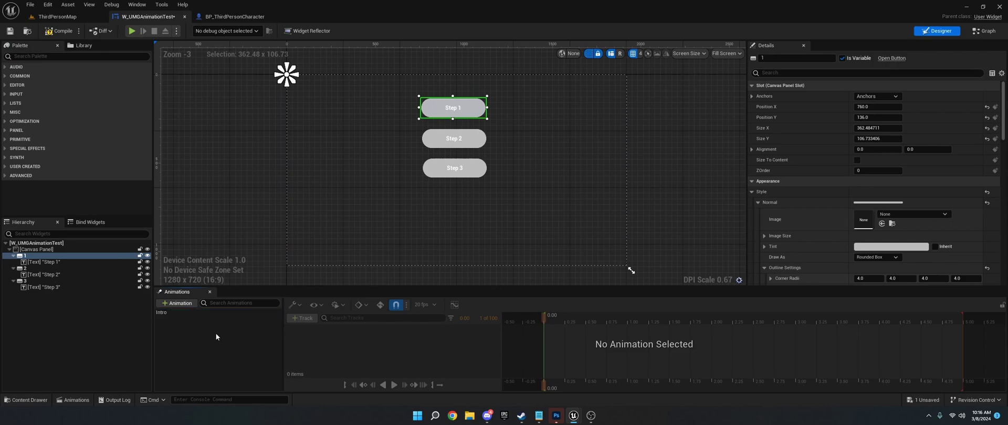
Step: Select the Intro animation for editing and bring up its + Track list
left_click(137, 4)
left_click(321, 139)
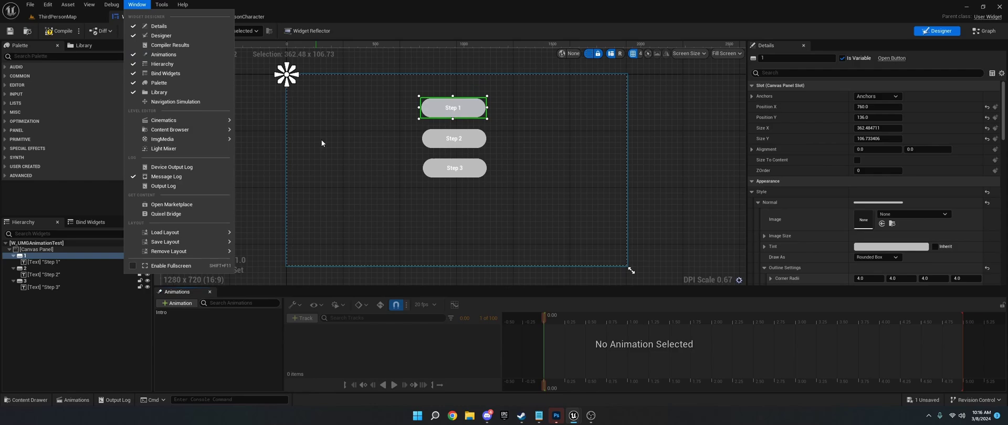
left_click(202, 312)
left_click(297, 318)
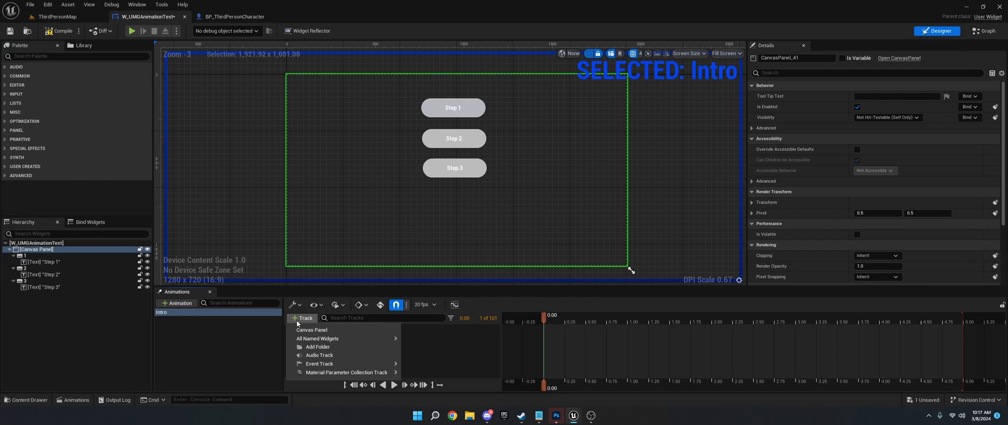
Step: Add the Step 1 button to Intro with a Background Color track, showing its channels
left_click(33, 257)
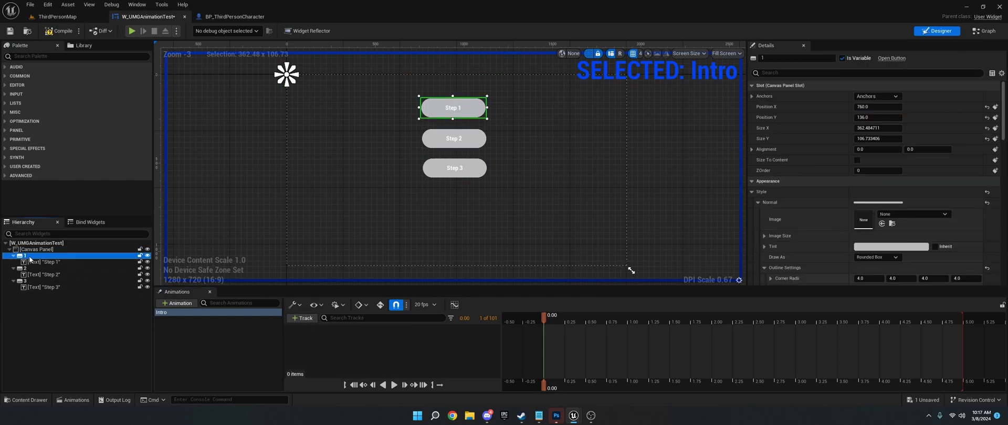
left_click(301, 320)
left_click(303, 329)
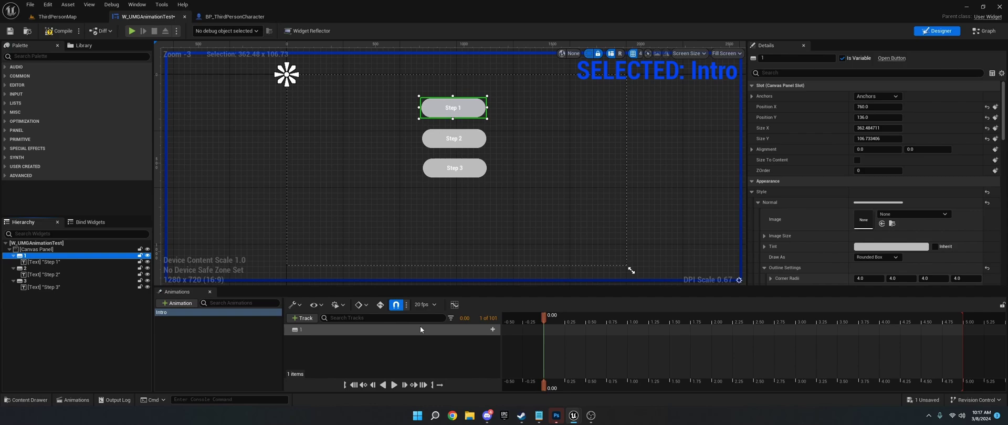
left_click(492, 329)
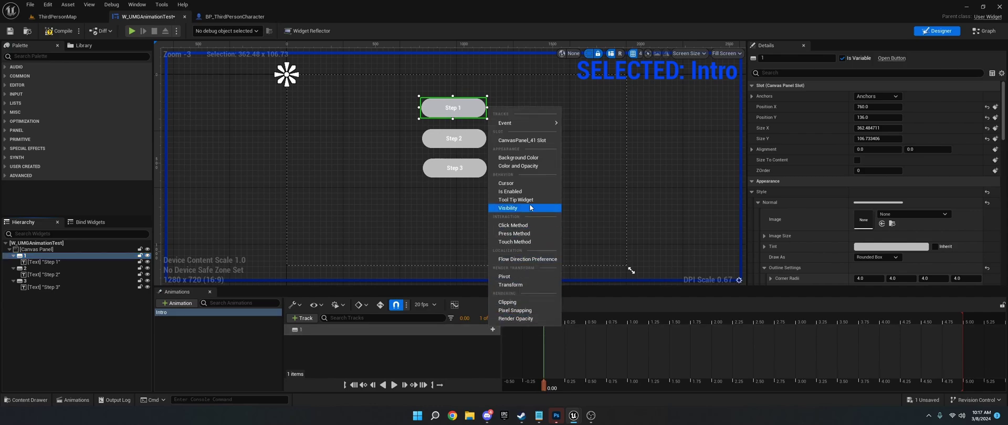
left_click(522, 157)
left_click(292, 339)
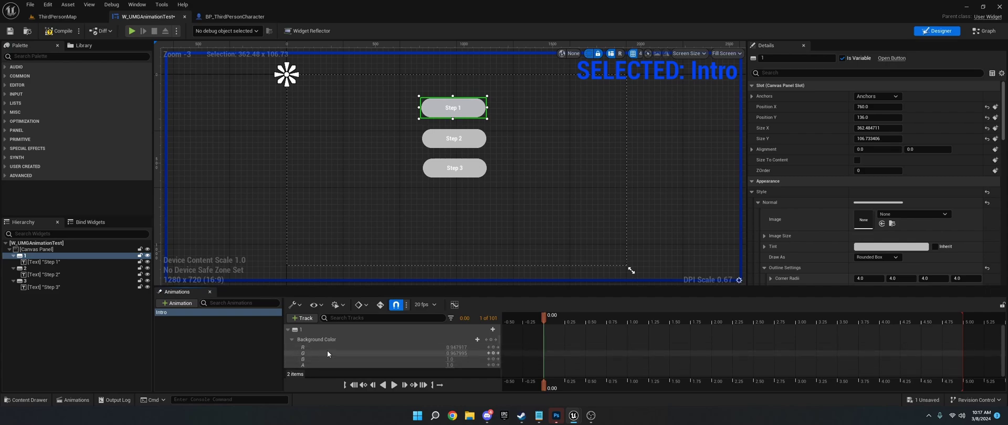
Step: Set Step 1's background R, G and B values to 1.0 for pure white
left_click(449, 359)
key("Return")
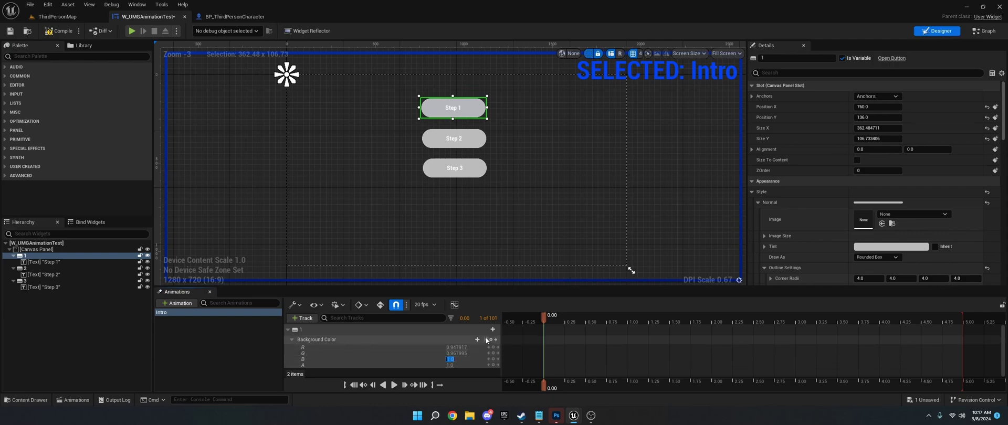
left_click(457, 346)
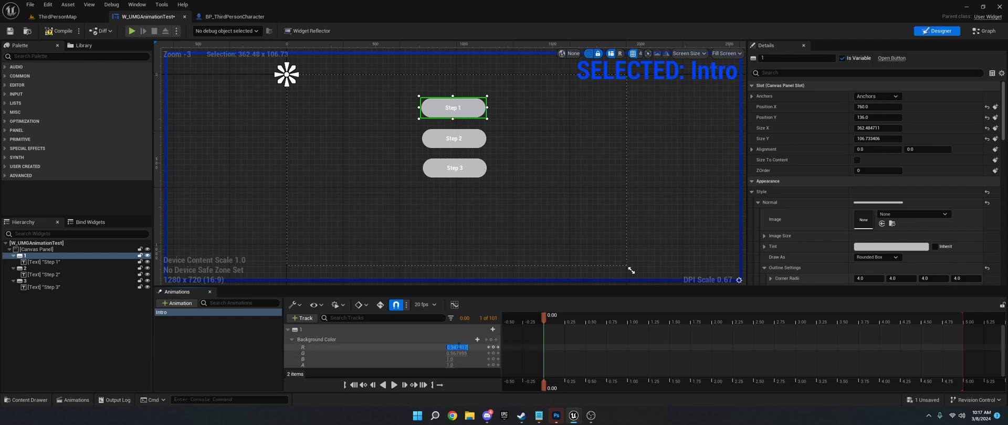
type("1")
key("Tab")
type("1")
key("Return")
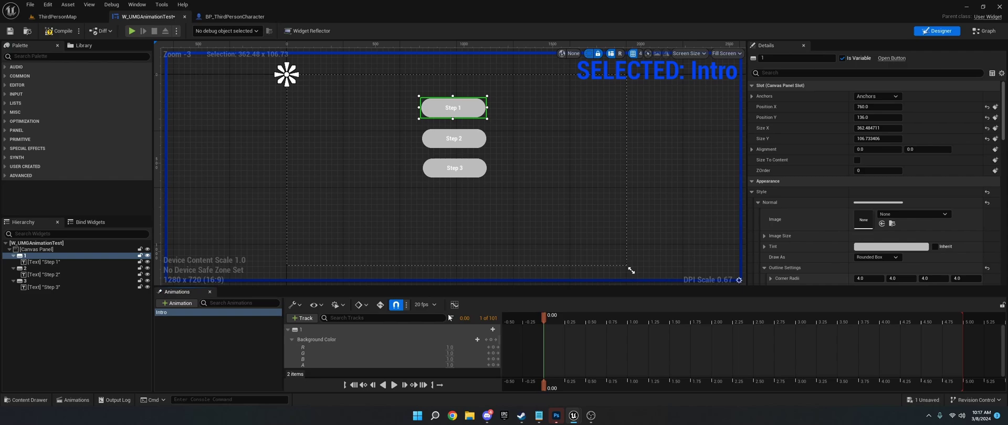
Step: Set the animation to 60 fps, enable auto-key, and move the playhead to 0.50
left_click(430, 304)
left_click(449, 202)
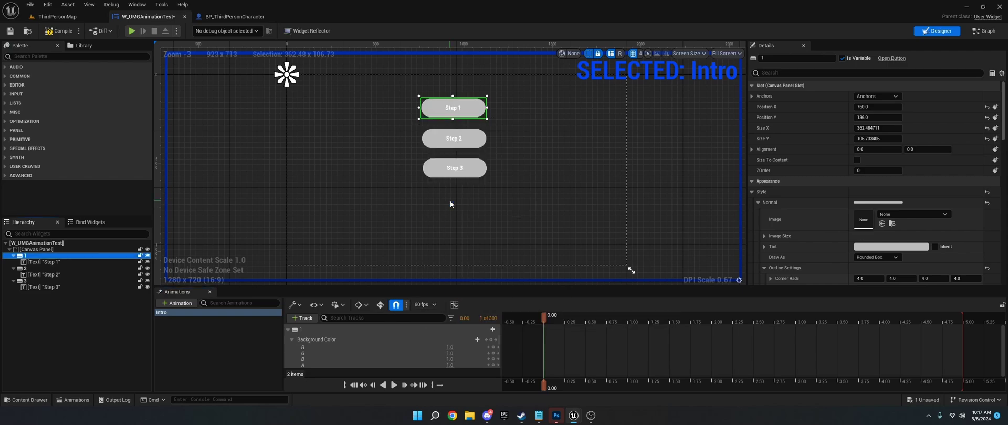
left_click(379, 306)
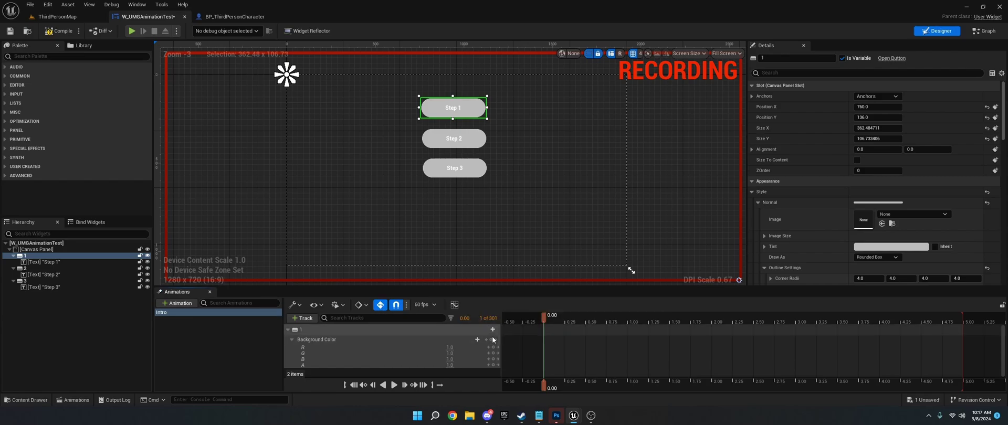
left_click_drag(543, 317, 584, 314)
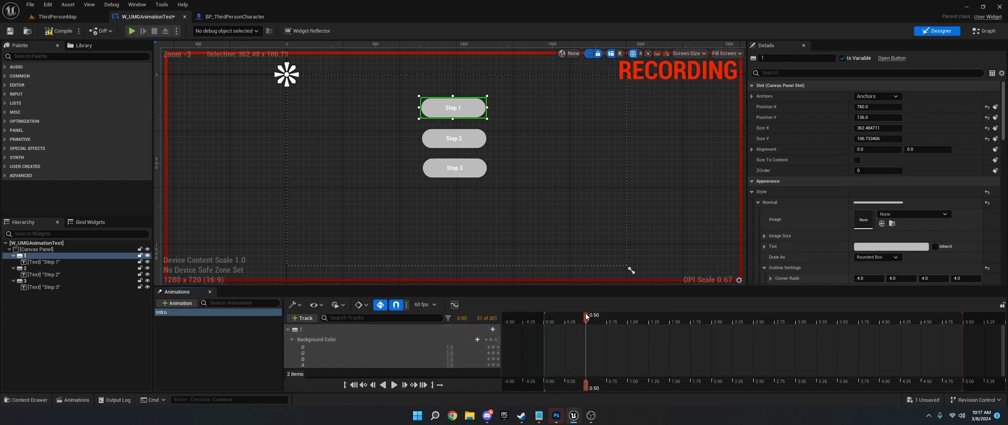
Step: At 0.50 s, key Step 1's background to dark red: G 0, B 0, R 0.3
left_click(451, 354)
type("0")
key("Tab")
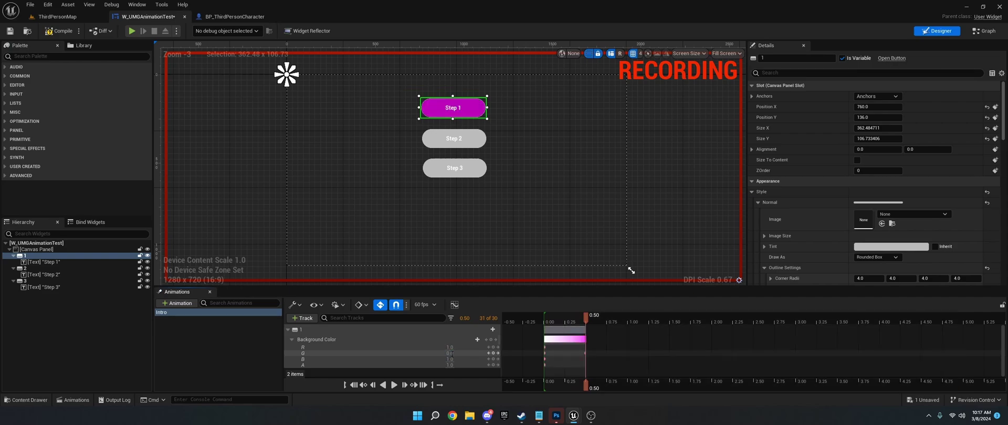
type("0")
key("Return")
left_click(449, 348)
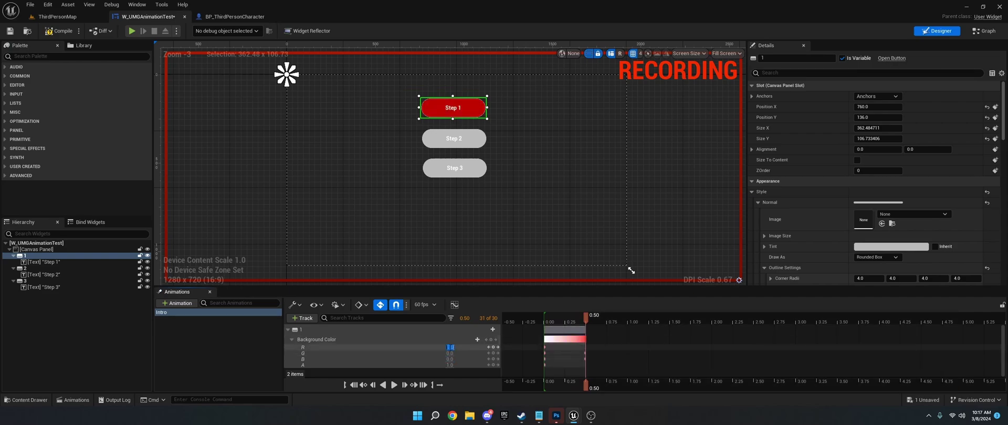
type("0.3")
key("Return")
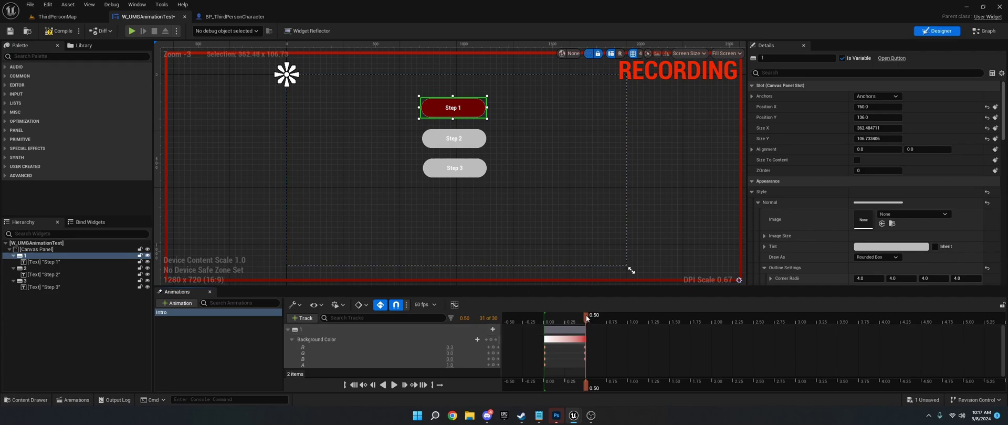
Step: Rewind and play the grey-to-dark-red colour change to preview it
left_click_drag(586, 315, 544, 314)
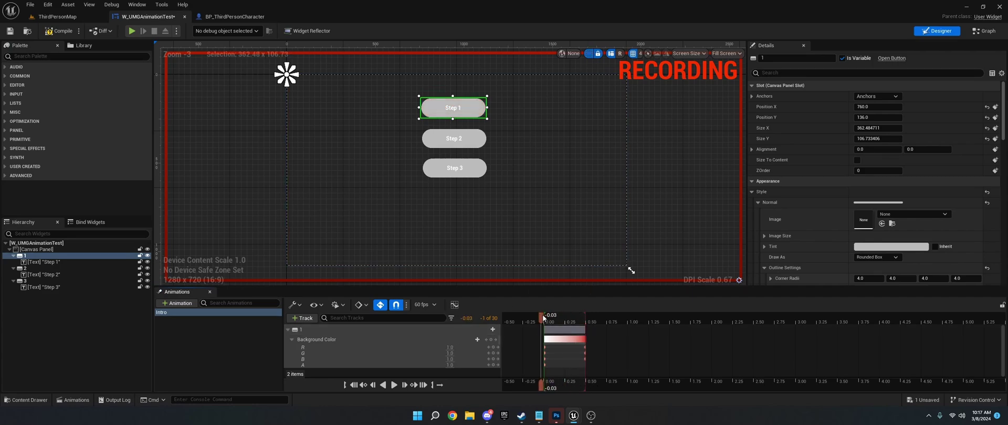
left_click(394, 385)
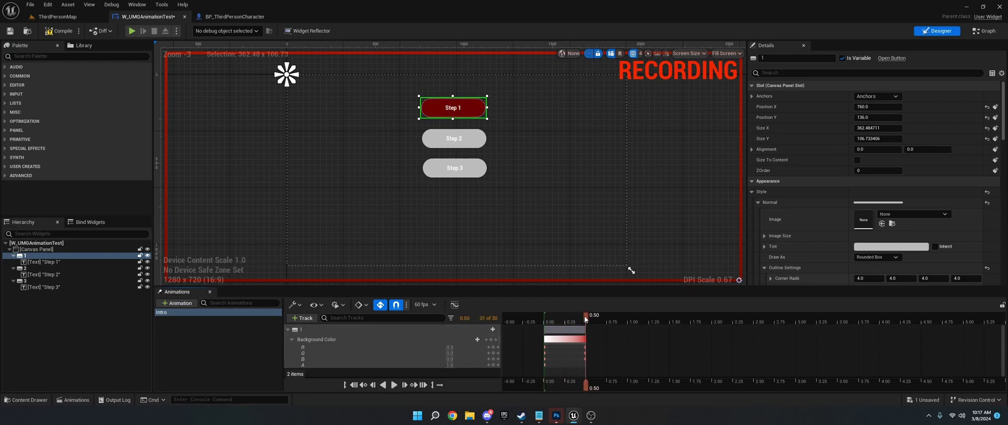
left_click_drag(586, 316, 543, 314)
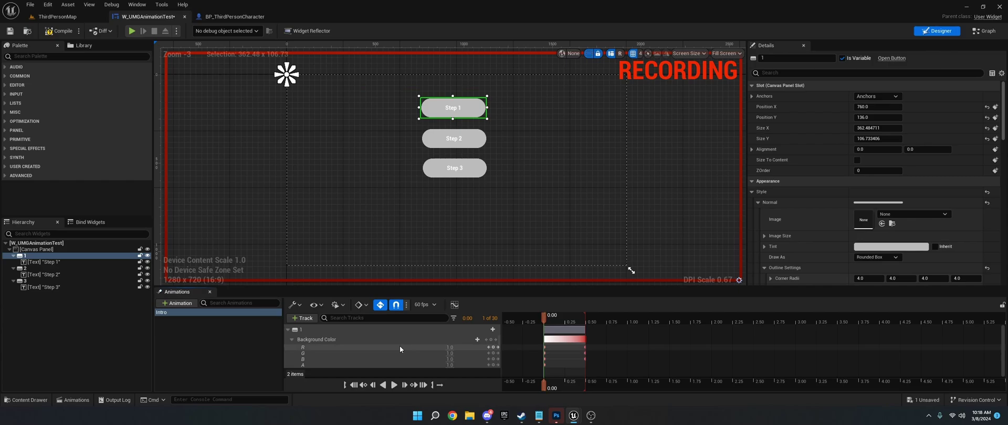
Step: Add a Transform track to Step 1 and expand its Scale X and Y channels
left_click(292, 340)
left_click(492, 330)
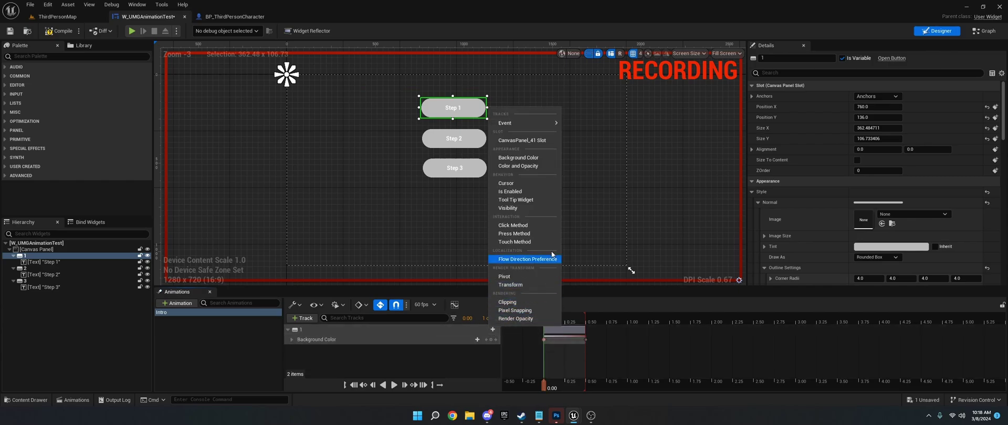
left_click(510, 284)
left_click(292, 349)
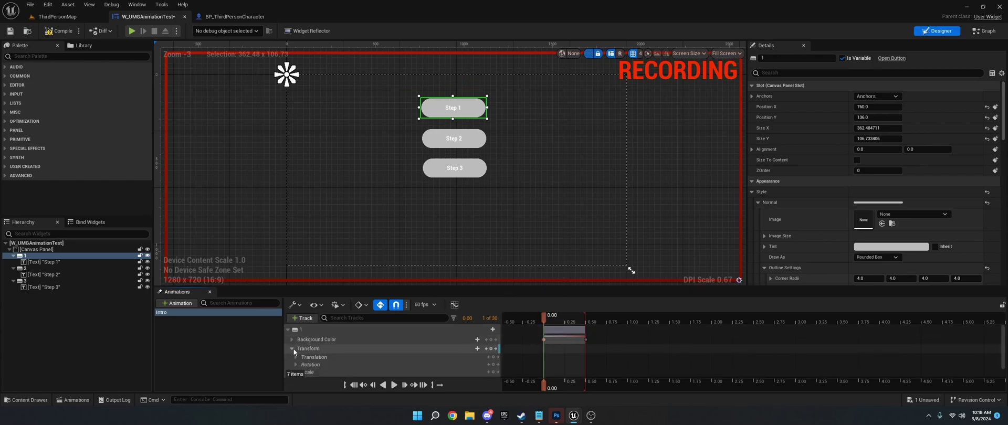
scroll(297, 362, "down", 1)
left_click(296, 354)
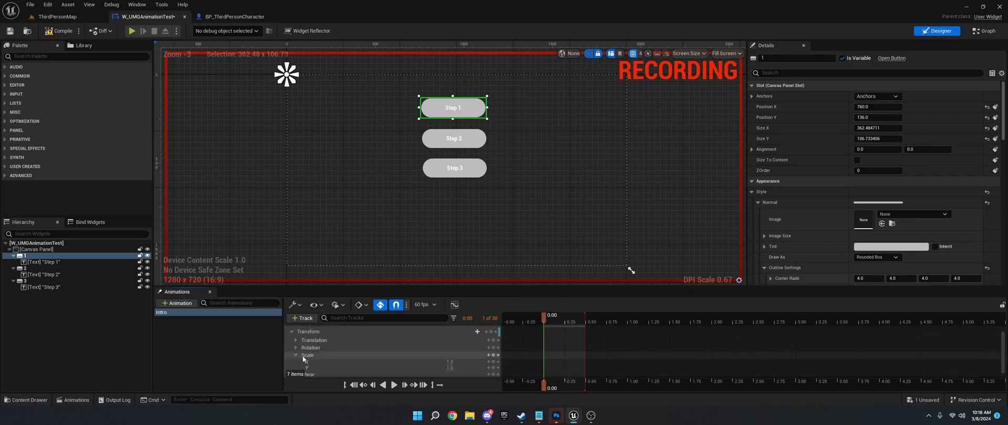
scroll(420, 347, "down", 1)
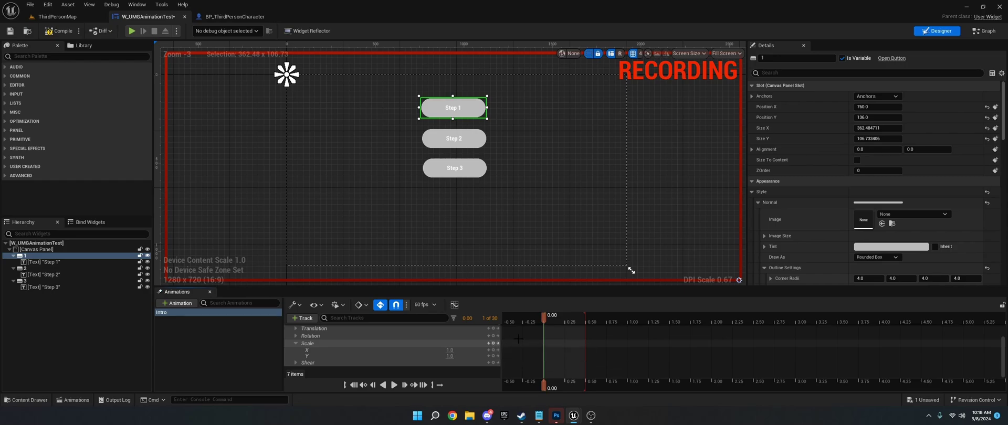
Step: At 0.25 s, key Step 1's Scale X and Y to 1.2
mouse_move(544, 316)
left_mouse_down()
mouse_move(584, 316)
mouse_move(564, 317)
left_mouse_up()
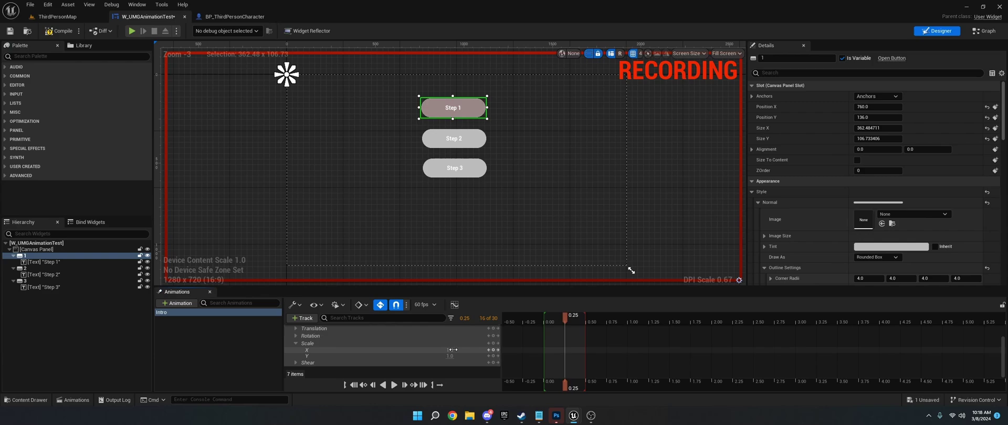
left_click(449, 350)
type("1.5")
key("Tab")
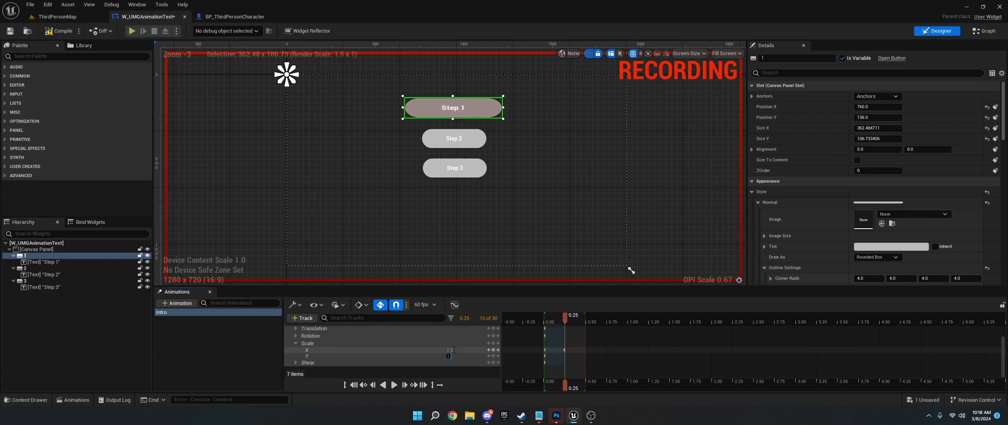
type("1.5")
key("Return")
left_click(454, 350)
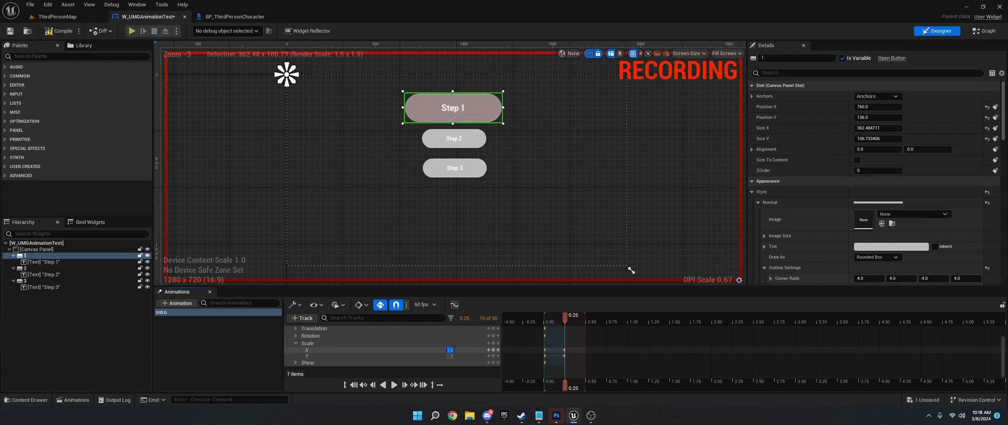
type("1.2")
key("Return")
key("Tab")
type("1.2")
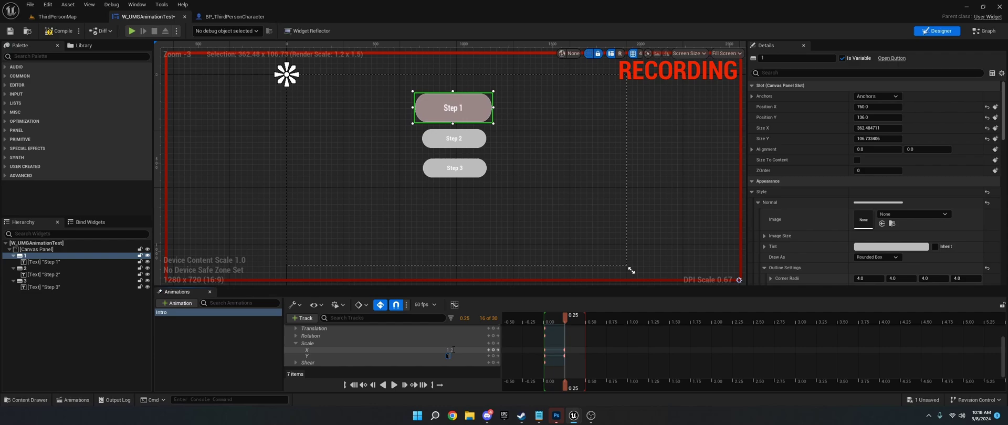
key("Return")
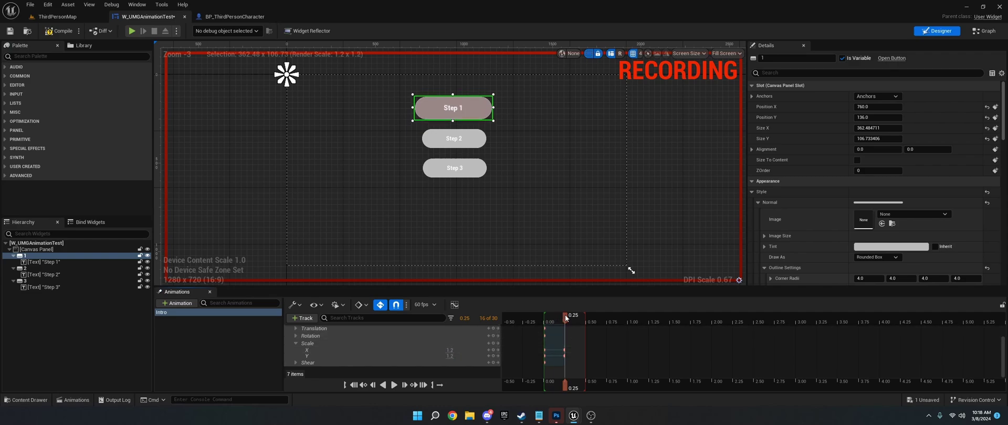
Step: At 0.50 s, key Step 1's scale back to 1.0
left_click_drag(564, 317, 585, 317)
left_click(450, 350)
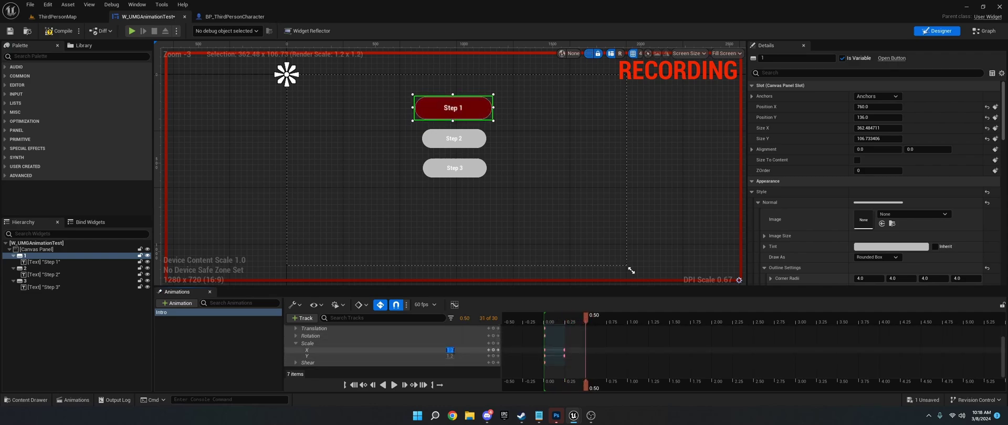
type("1")
key("Return")
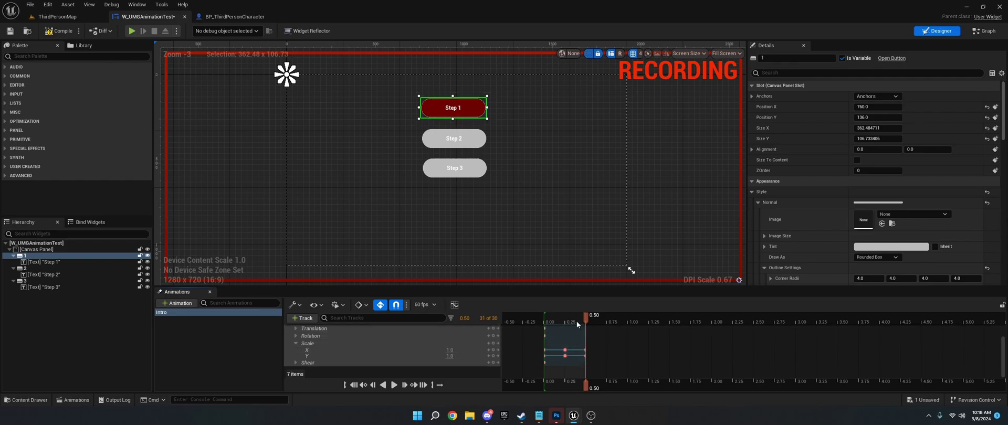
Step: Rewind and play the Intro animation to preview the scale pop
left_click_drag(556, 315, 544, 318)
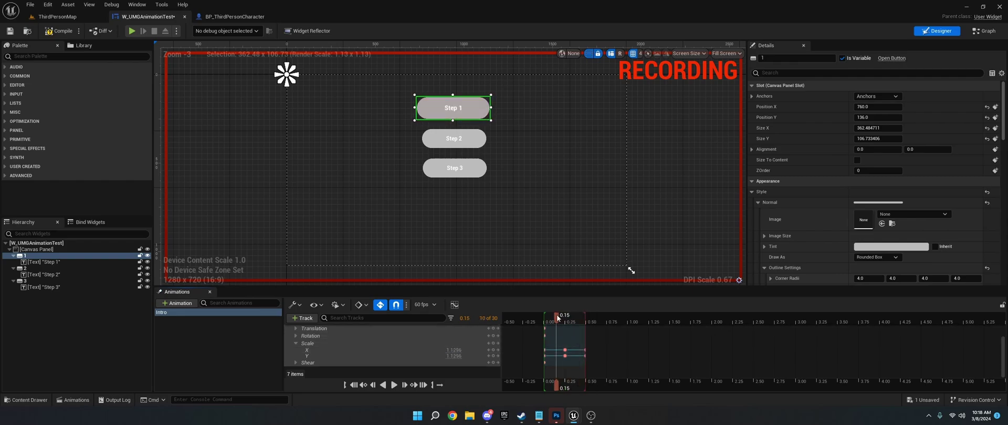
left_click(394, 385)
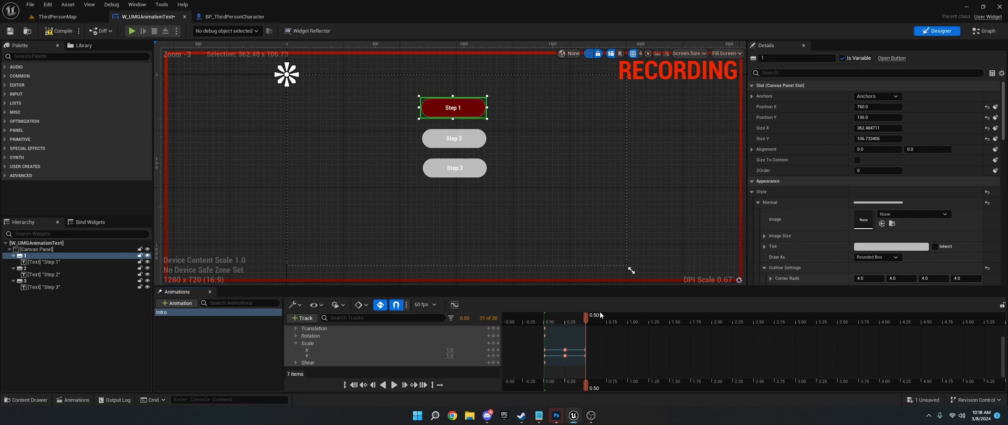
left_click_drag(584, 316, 543, 318)
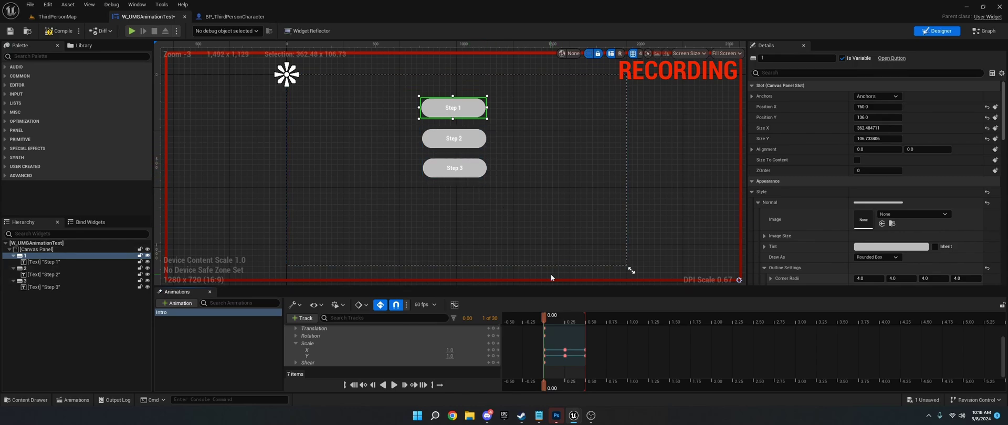
Step: Collapse Step 1's Transform properties and its track in the Sequencer
scroll(295, 343, "up", 2)
left_click(291, 353)
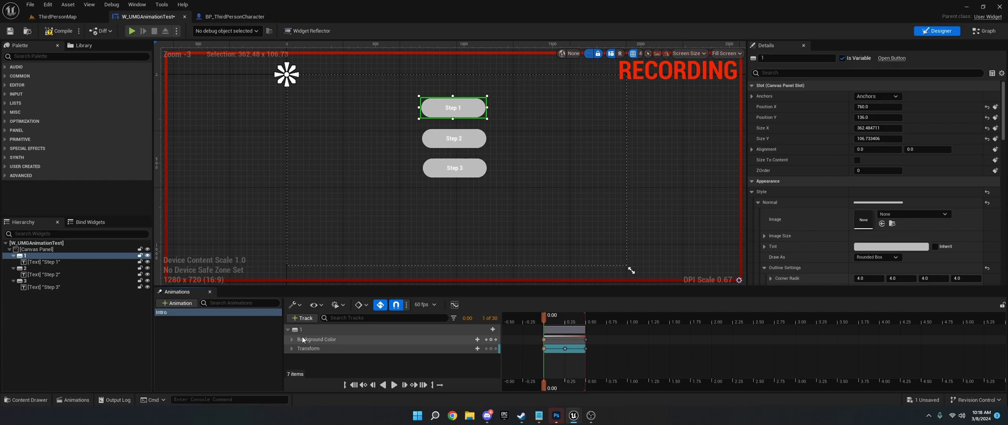
left_click(288, 330)
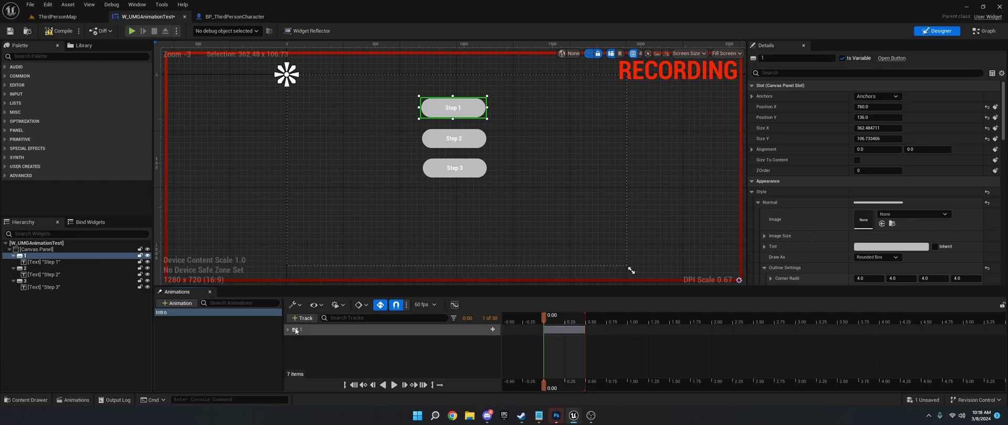
left_click(287, 329)
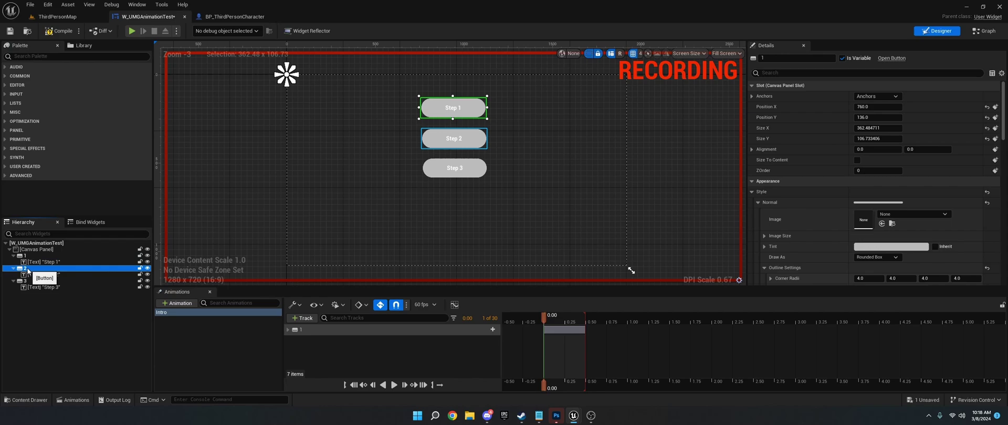
Step: Add the Step 2 button as an Intro track and open its property list
left_click(25, 268)
left_click(301, 320)
left_click(370, 350)
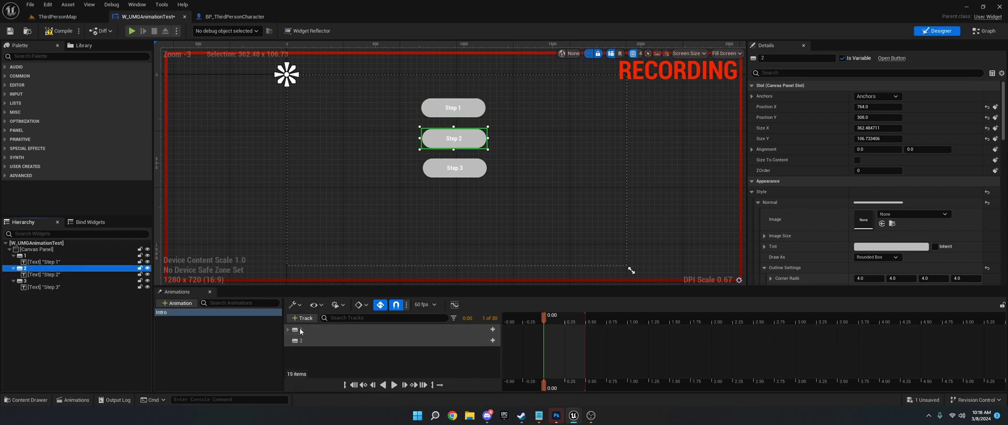
left_click(492, 340)
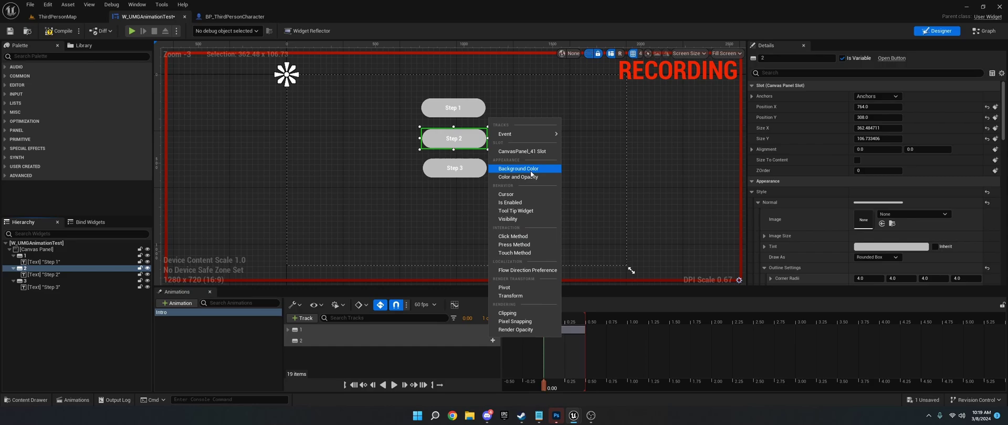
Step: Add a Render Opacity track for Step 2 with opacity 0 at 0.00
left_click(531, 329)
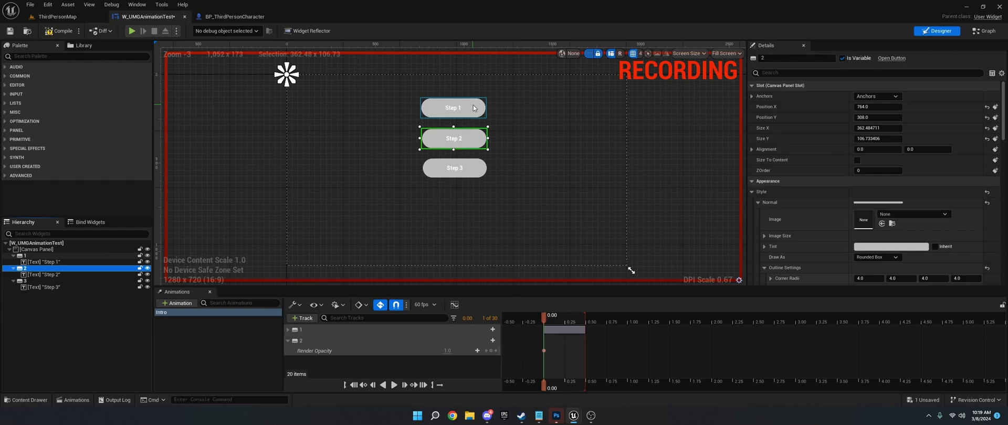
left_click_drag(544, 314, 586, 315)
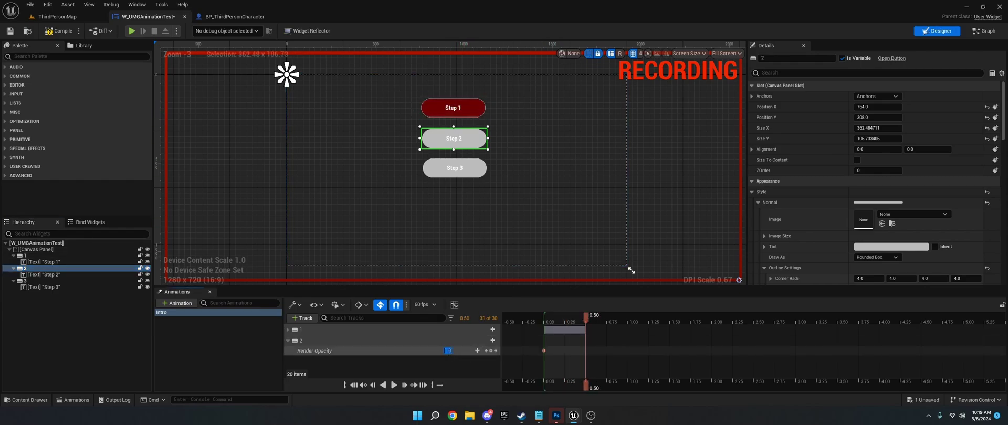
left_click(478, 348)
left_click(546, 321)
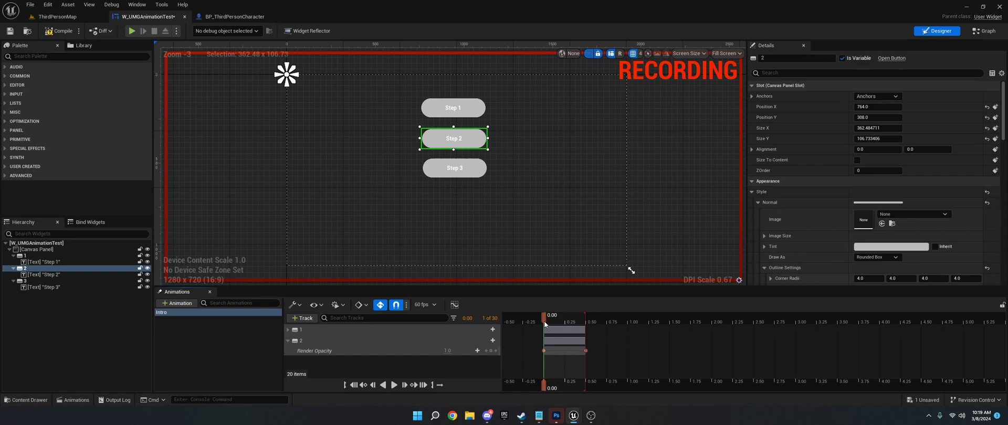
left_click(447, 351)
type("0")
key("Return")
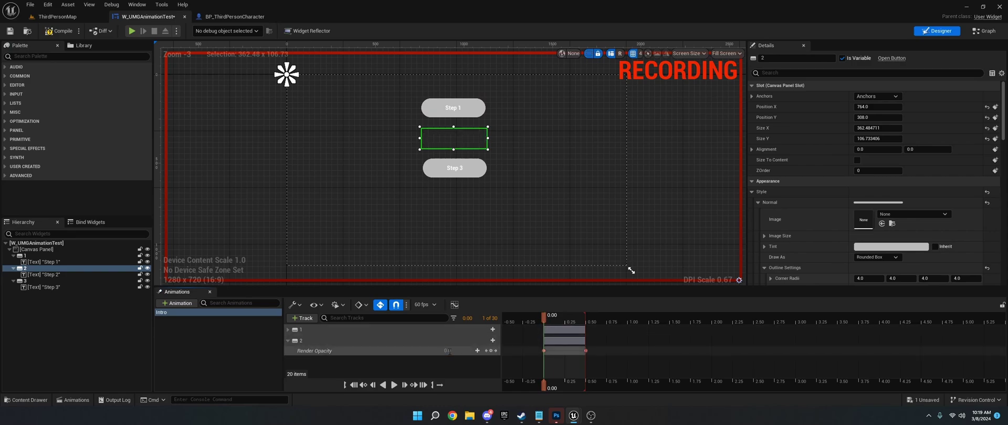
Step: Key Step 2's opacity at 0 at 0.50 and 1.0 at 0.75
left_click_drag(546, 321, 585, 324)
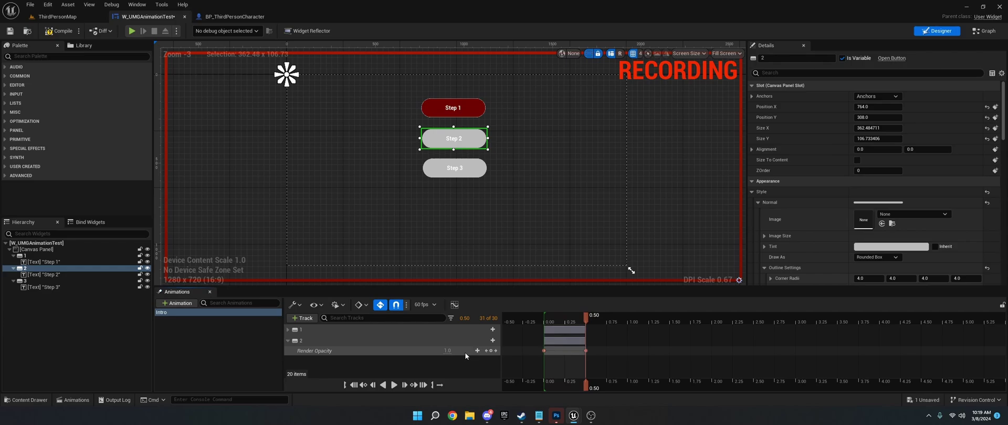
type("0")
key("Return")
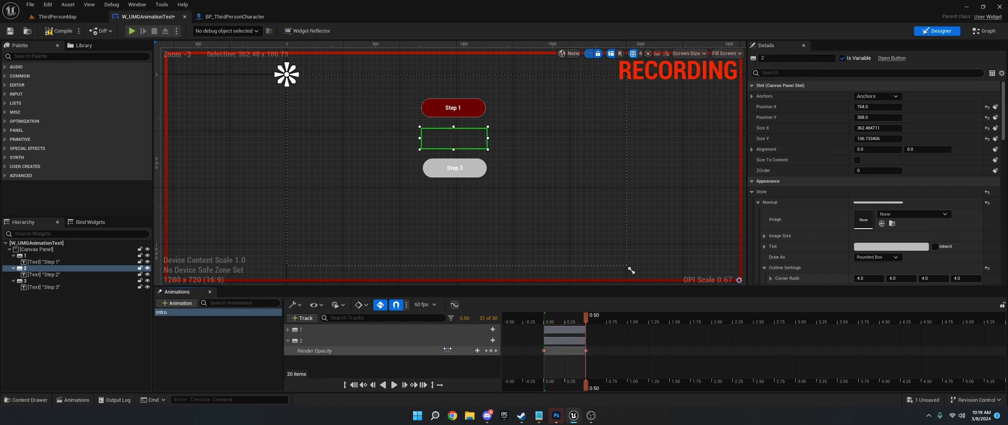
mouse_move(583, 318)
left_mouse_down()
mouse_move(559, 318)
mouse_move(616, 315)
mouse_move(606, 315)
left_mouse_up()
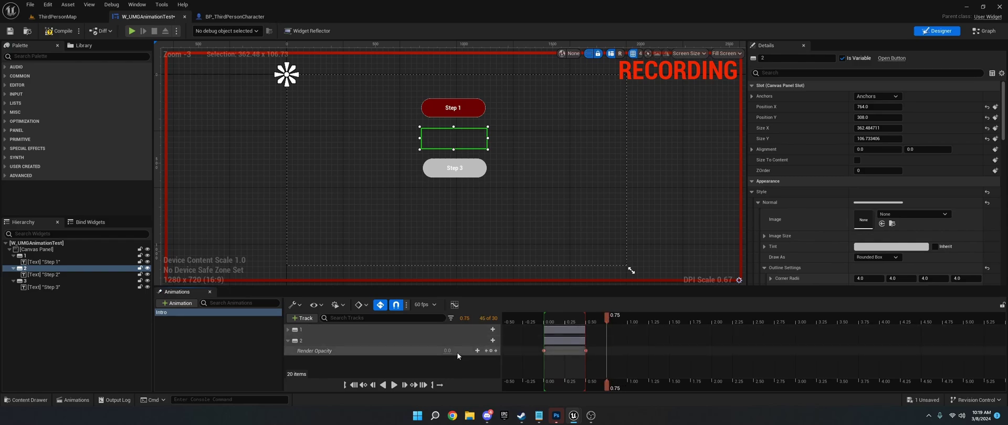
key("Return")
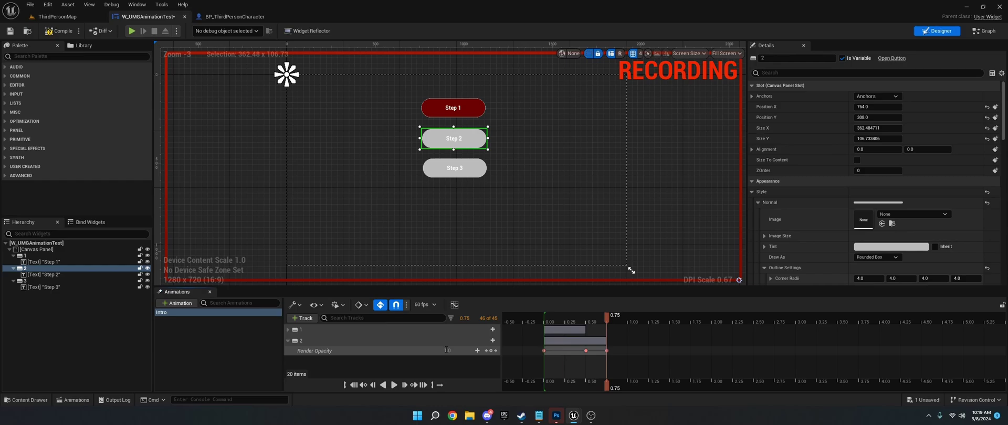
Step: Play the fade-in from the start, then scrub to about 0.73 s to check it
left_click(544, 321)
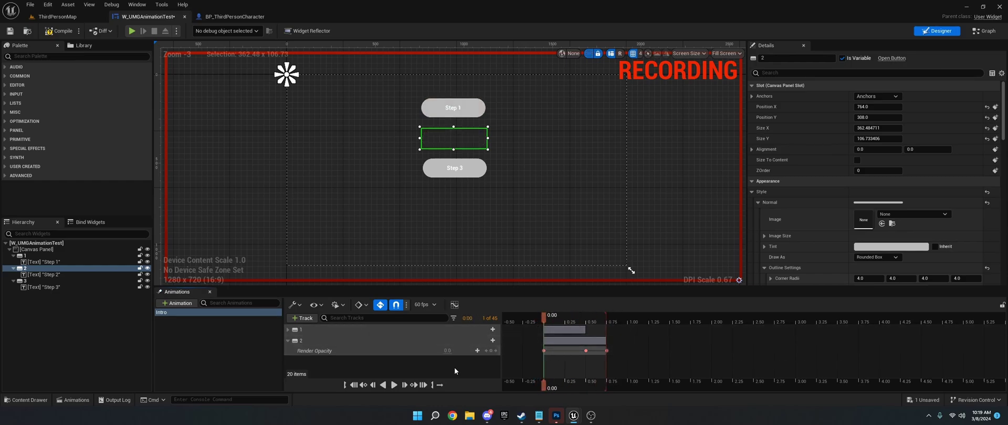
left_click(394, 385)
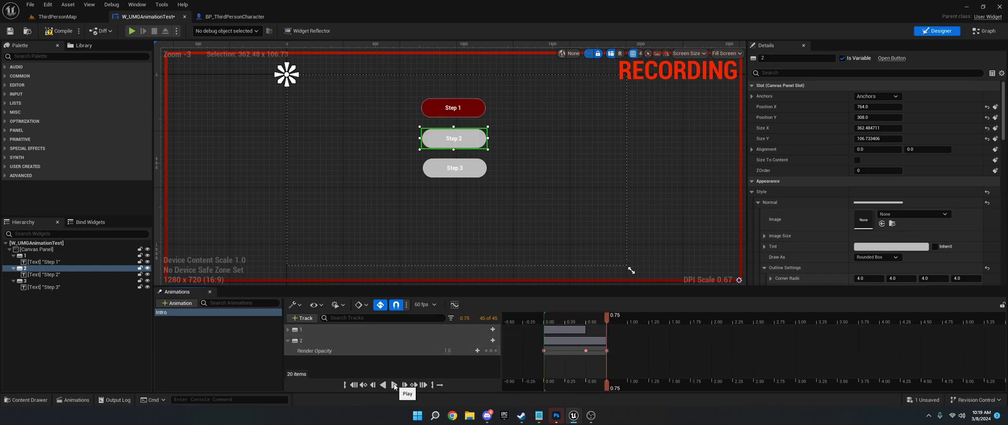
left_click_drag(605, 317, 621, 315)
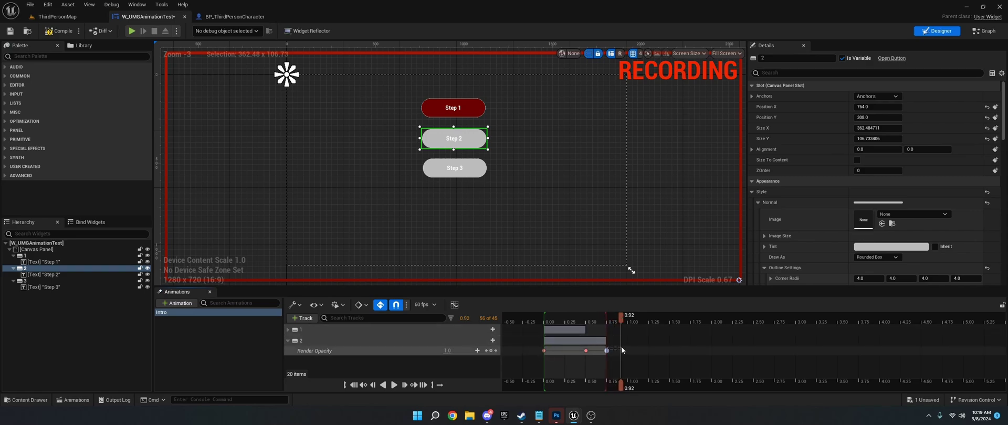
left_click(603, 320)
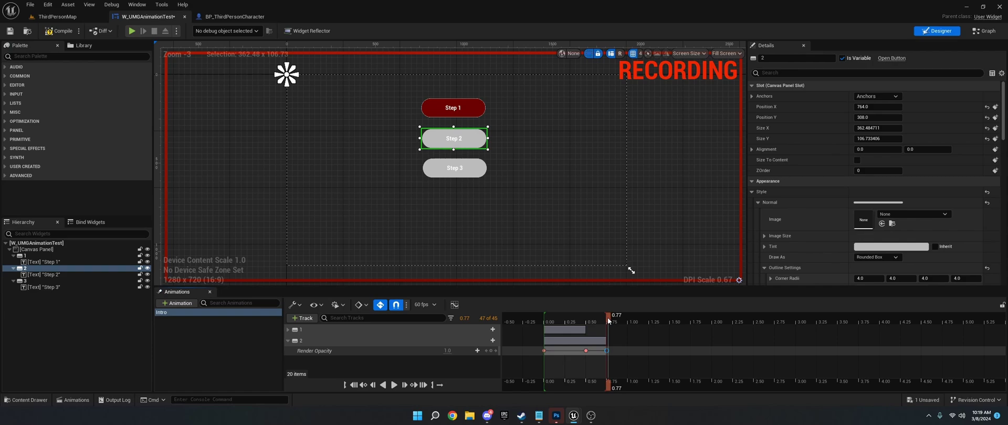
left_click_drag(603, 320, 606, 316)
Step: Add a Background Color track for Step 2 and expand its colour channels
left_click(288, 341)
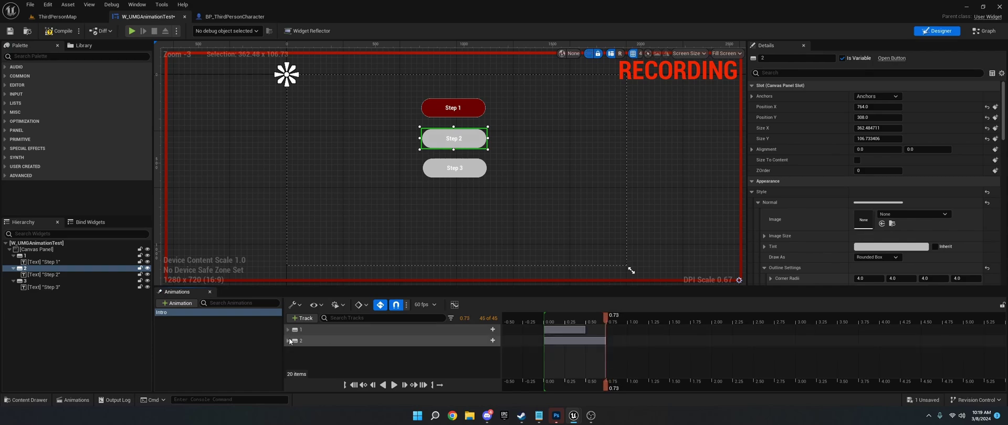
left_click(496, 340)
left_click(527, 169)
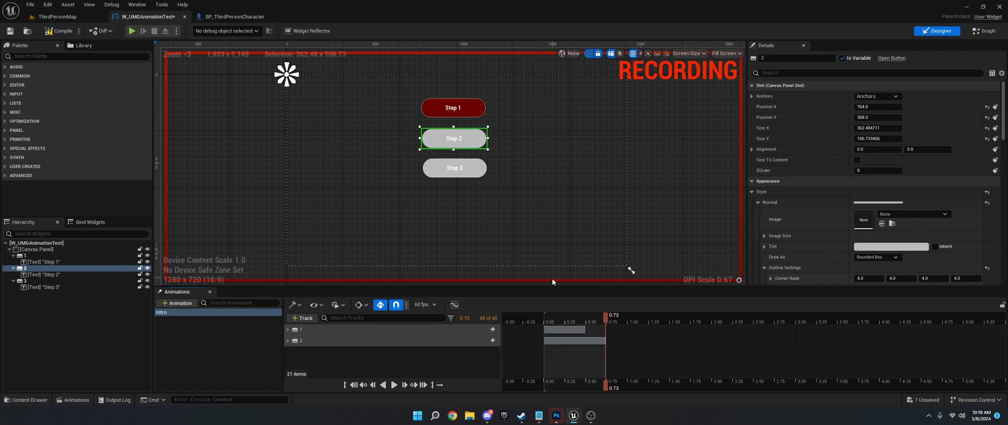
left_click(288, 340)
left_click(292, 350)
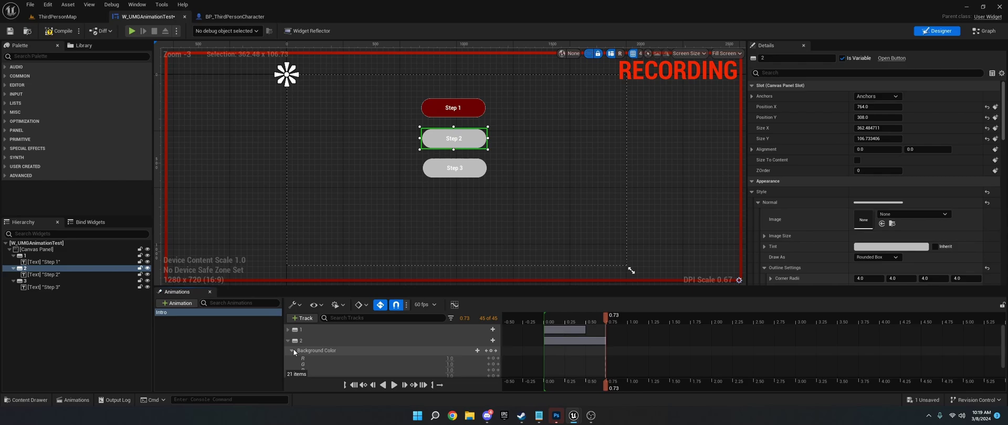
scroll(329, 355, "down", 1)
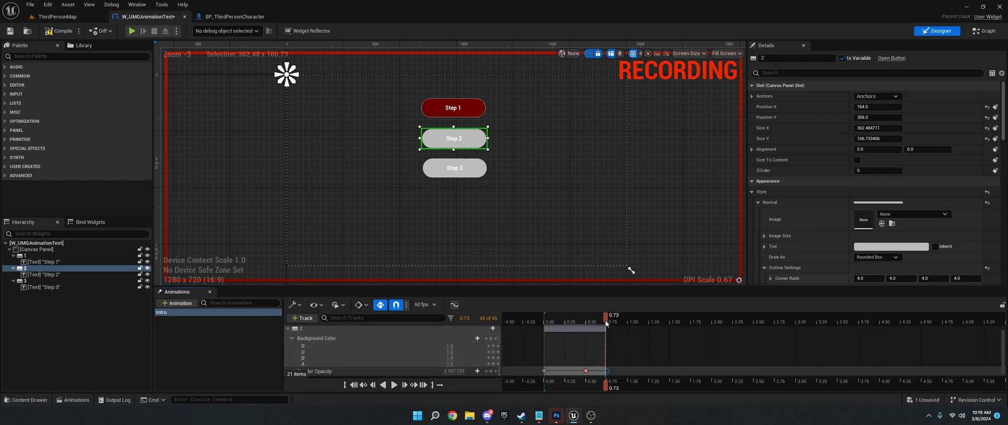
Step: At 1.00 s, key Step 2's background to dark red: B 0, G 0, R 0.3
left_click_drag(606, 323, 608, 323)
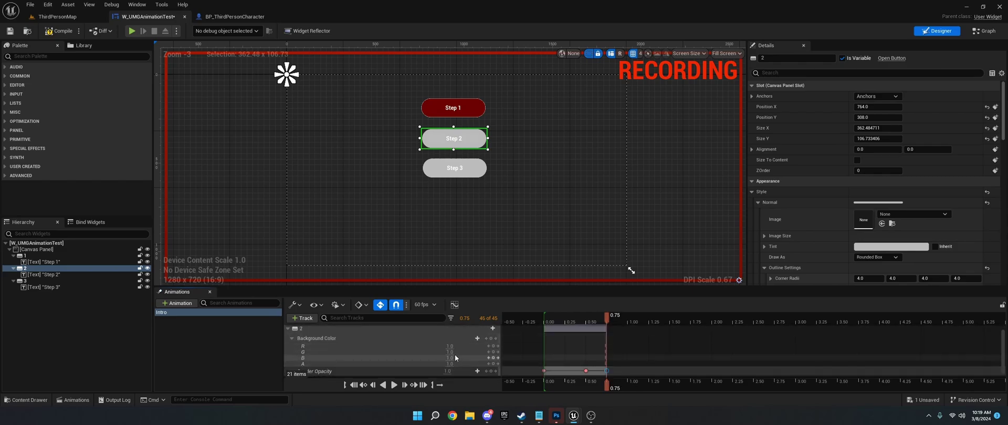
left_click_drag(607, 317, 628, 321)
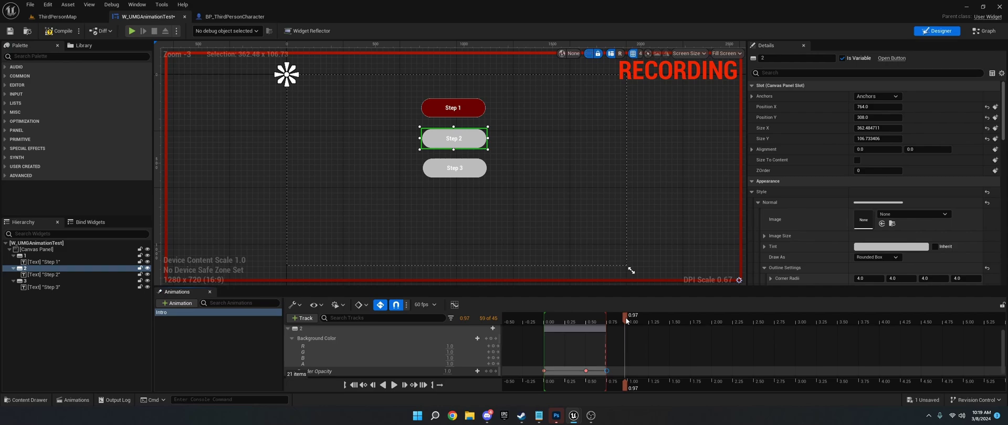
left_click(450, 358)
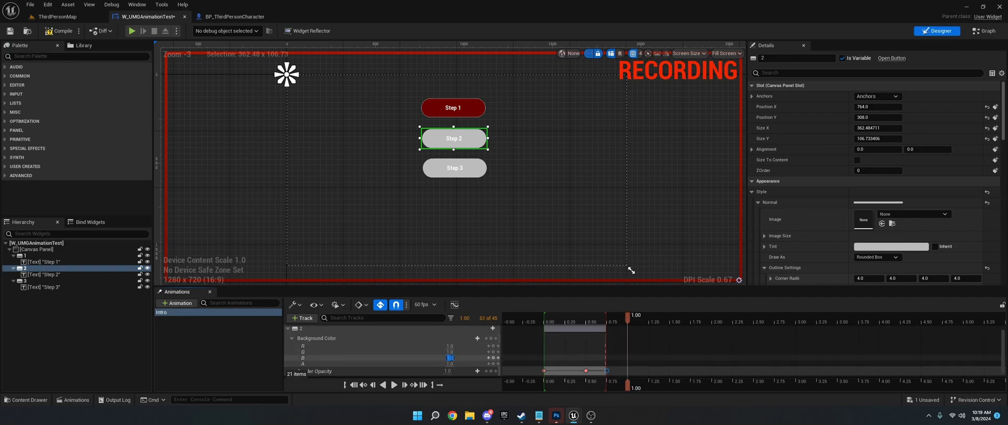
type("0")
key("Return")
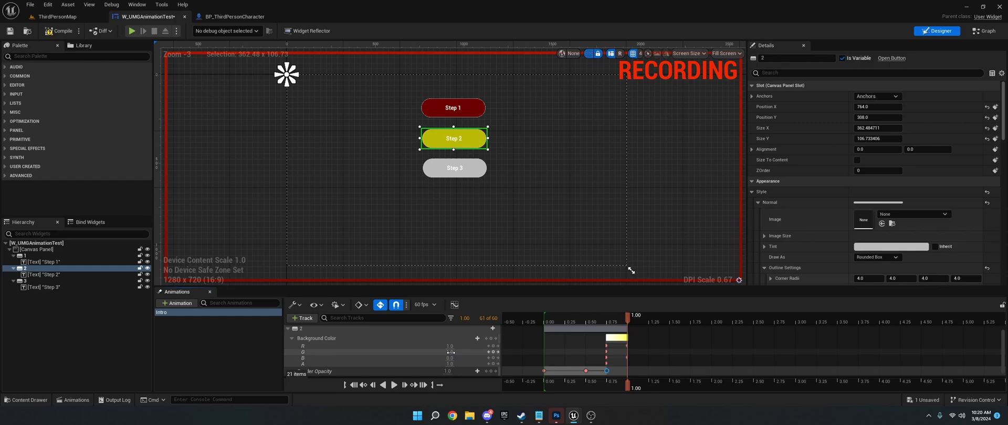
type("0")
key("Return")
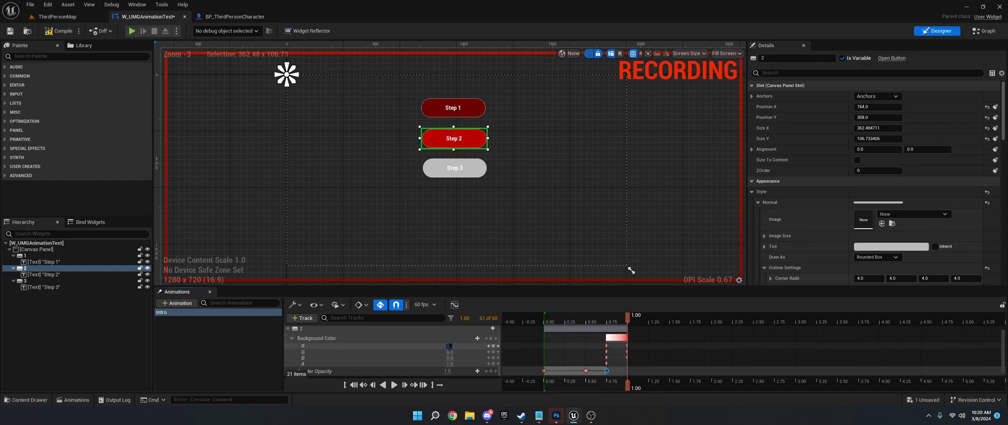
key("Return")
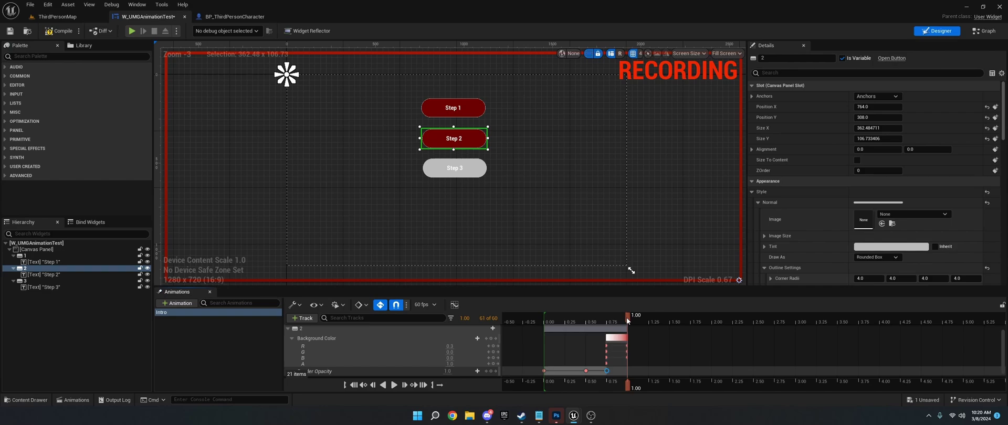
left_click_drag(625, 317, 616, 318)
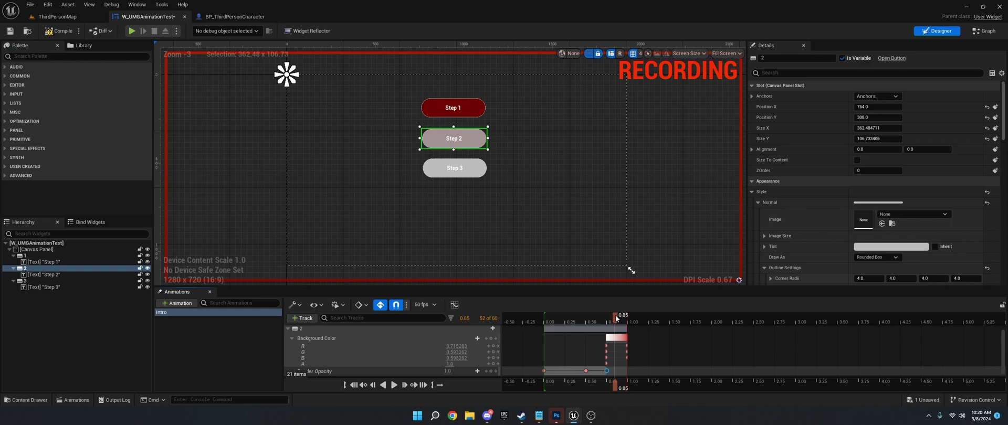
Step: Select the Step 1 track and scrub to preview it around 0.3 s
scroll(409, 347, "up", 2)
left_click(373, 331)
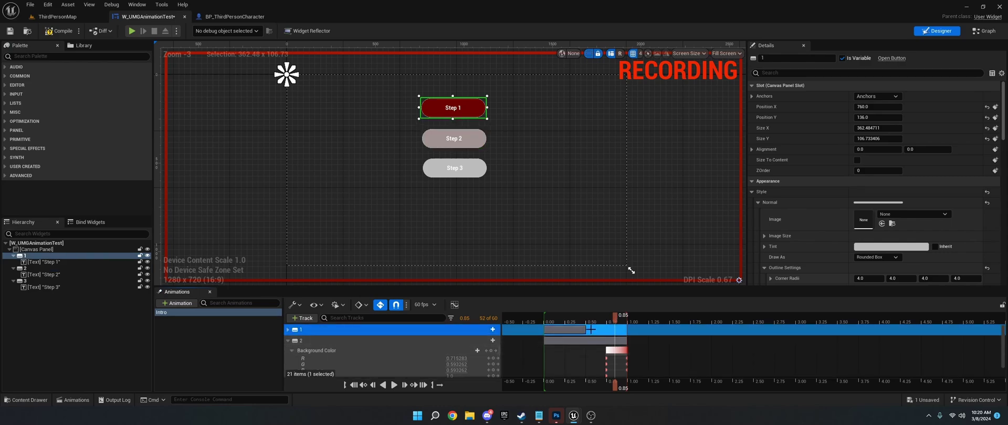
left_click_drag(617, 323, 564, 321)
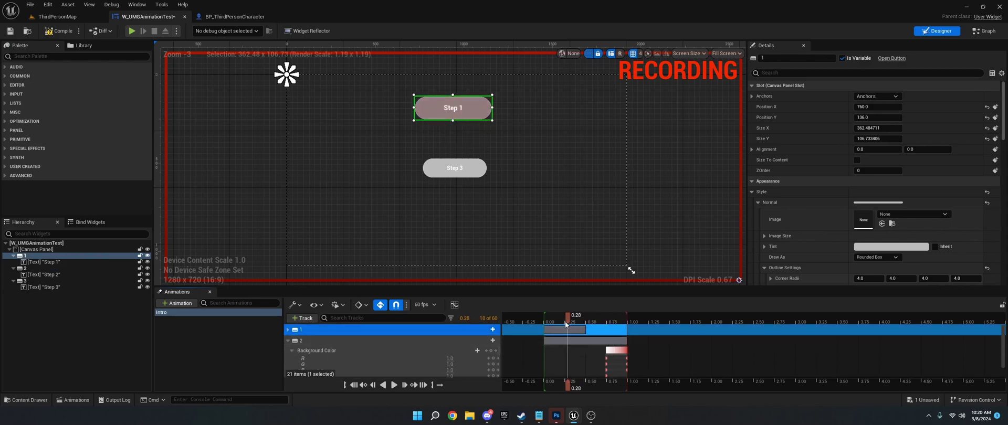
left_click(288, 340)
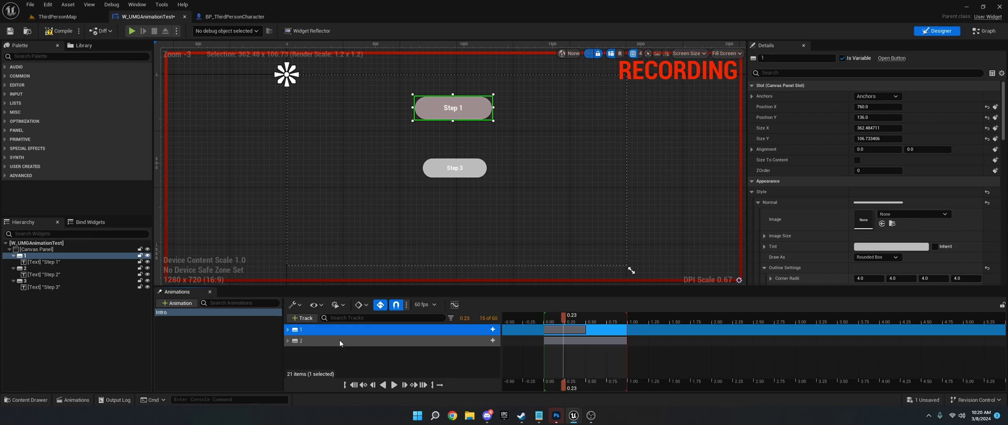
left_click(287, 329)
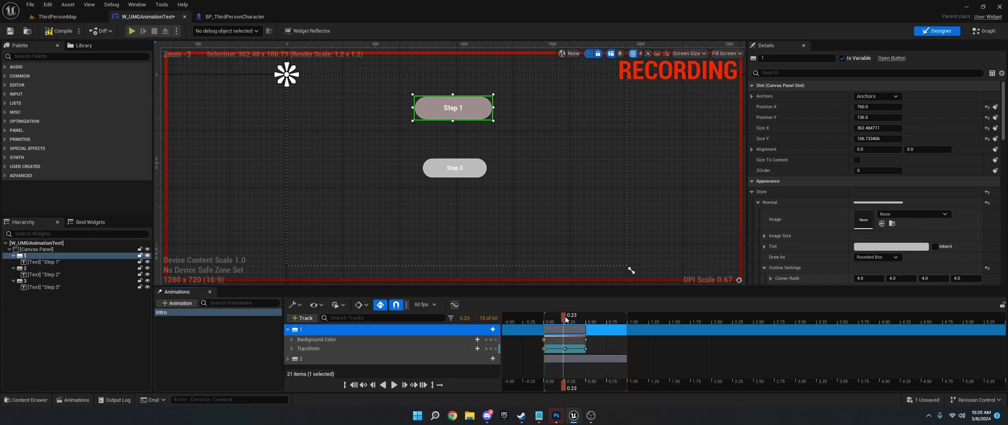
left_click_drag(563, 321, 567, 324)
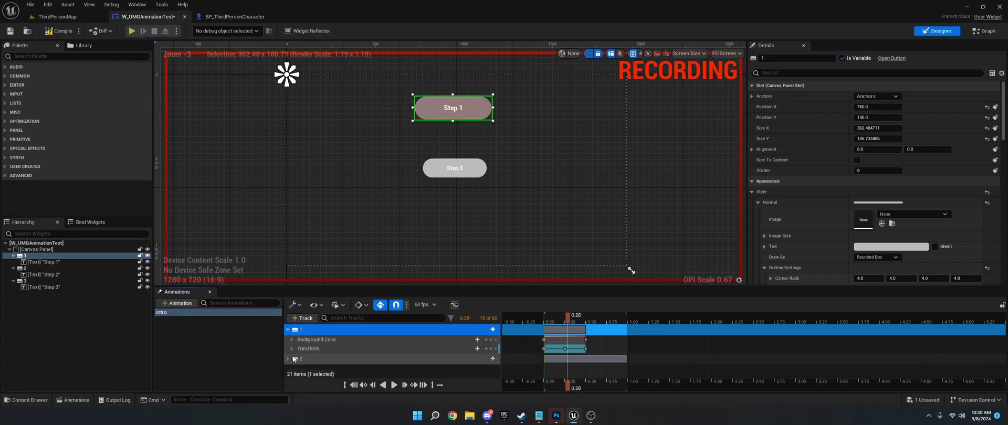
Step: Select the Step 2 track and scrub from 0.75 s as it shifts toward red
left_click(287, 358)
scroll(290, 357, "down", 2)
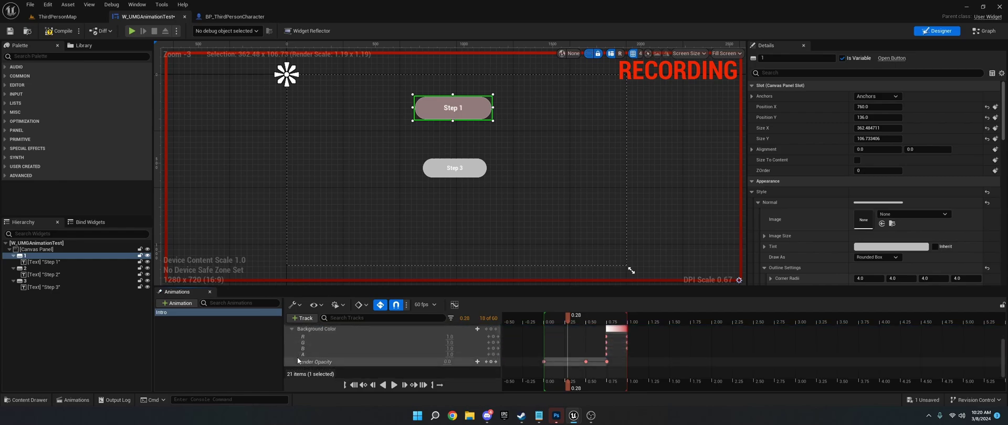
scroll(297, 356, "up", 1)
left_click(318, 344)
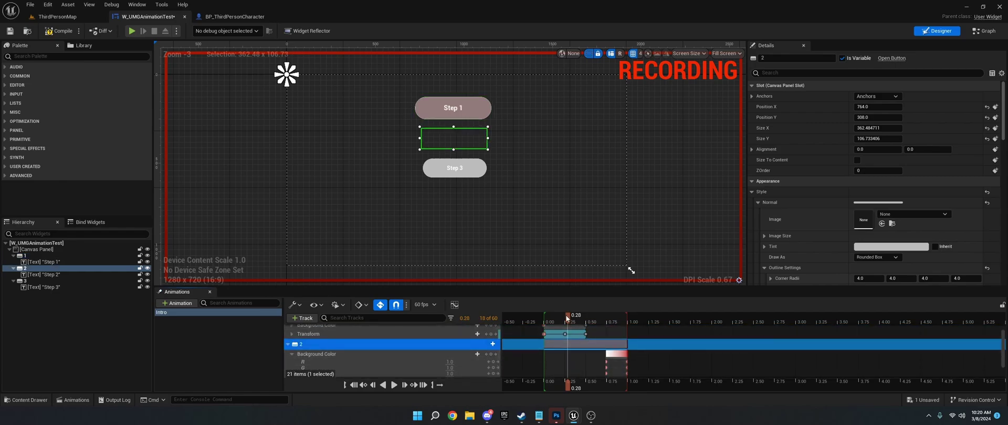
left_click_drag(568, 314, 606, 319)
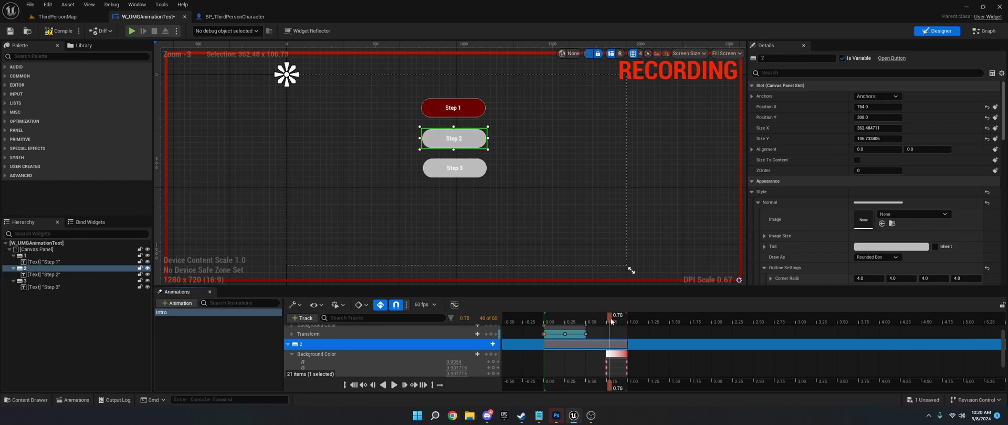
left_click_drag(607, 323, 631, 324)
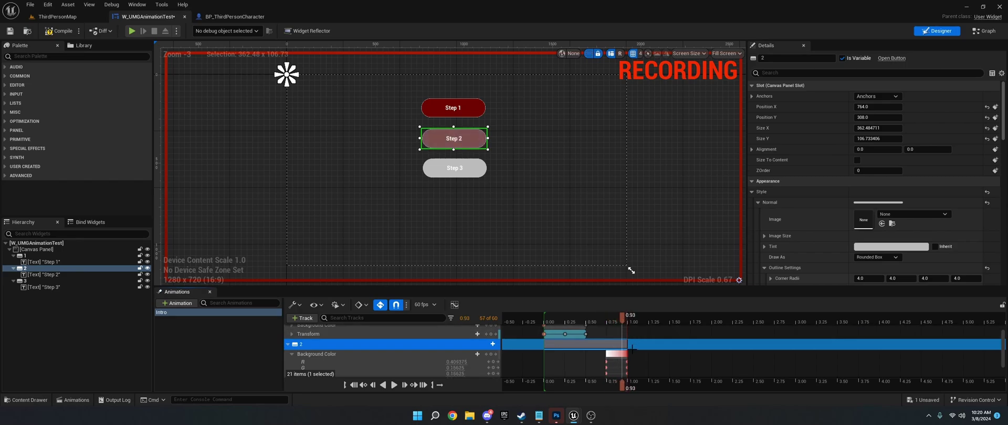
Step: Extend the end of Step 2's section from 1.00 to 1.25 s
left_click(628, 362)
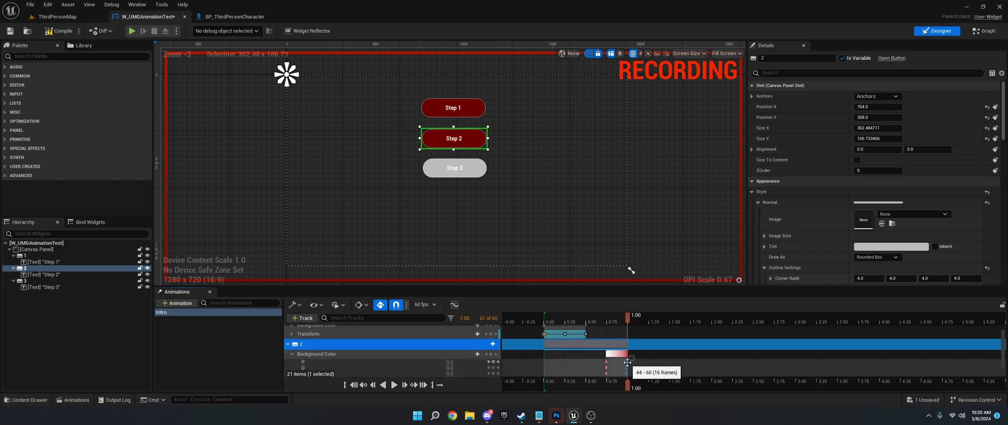
left_click_drag(627, 362, 648, 362)
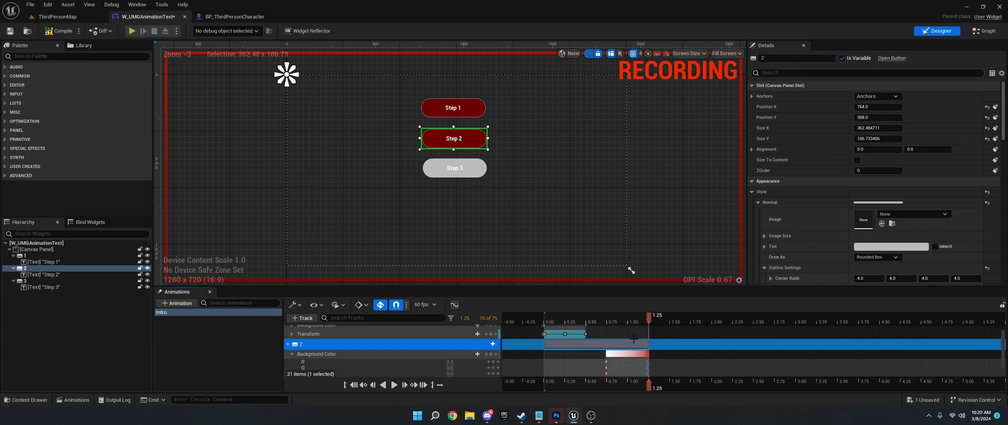
left_click(627, 320)
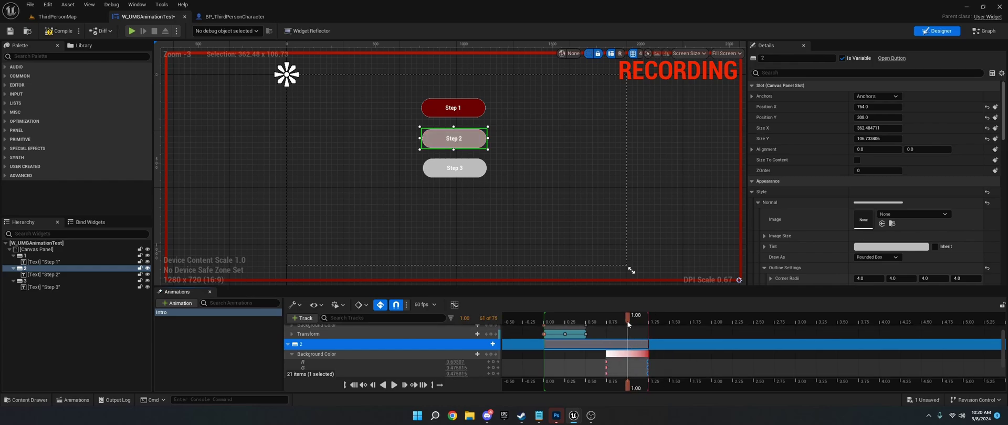
mouse_move(627, 320)
left_mouse_down()
mouse_move(654, 319)
mouse_move(627, 320)
left_mouse_up()
Step: Add a Transform track to Step 2 and key its Scale X/Y at 1.2
left_click(292, 354)
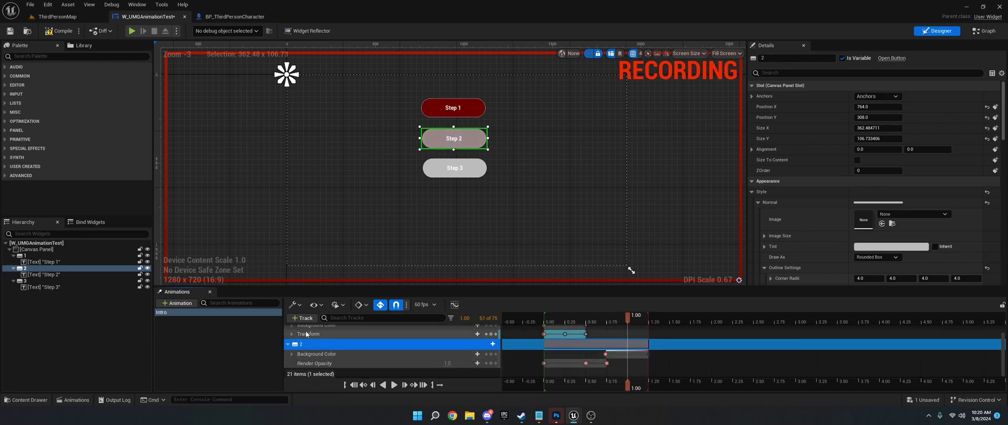
left_click(492, 344)
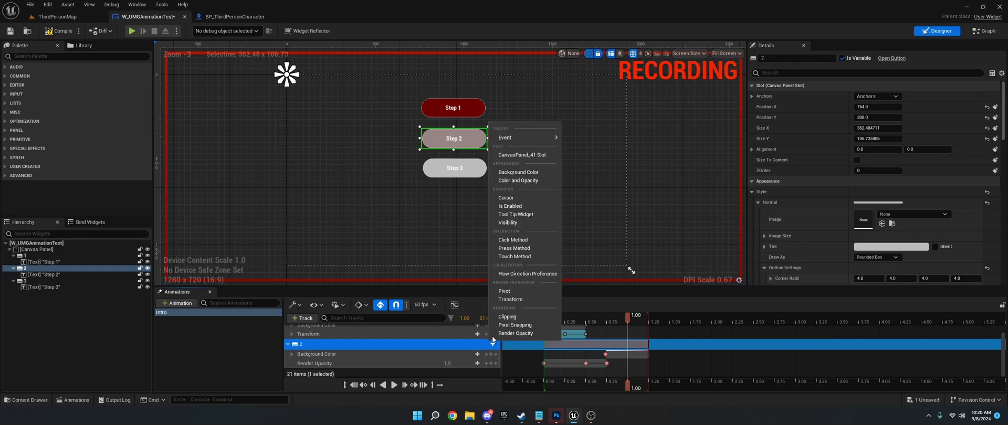
left_click(512, 299)
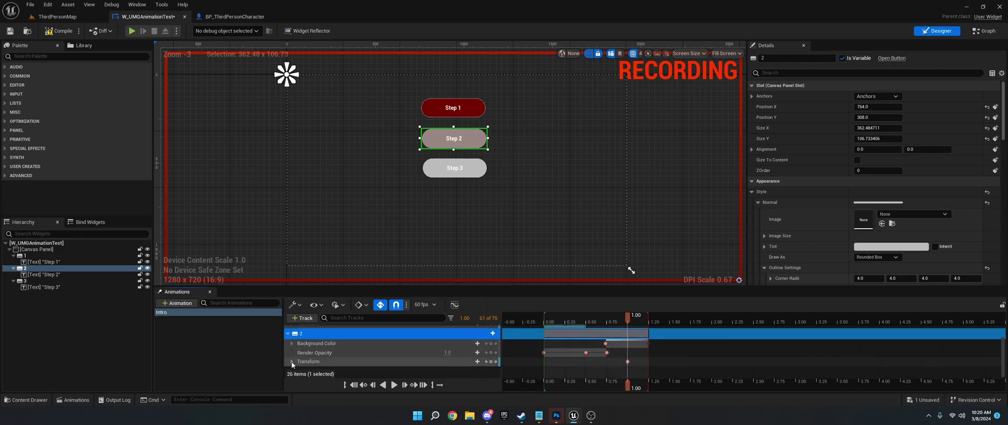
left_click(291, 361)
scroll(394, 358, "down", 2)
left_click(296, 358)
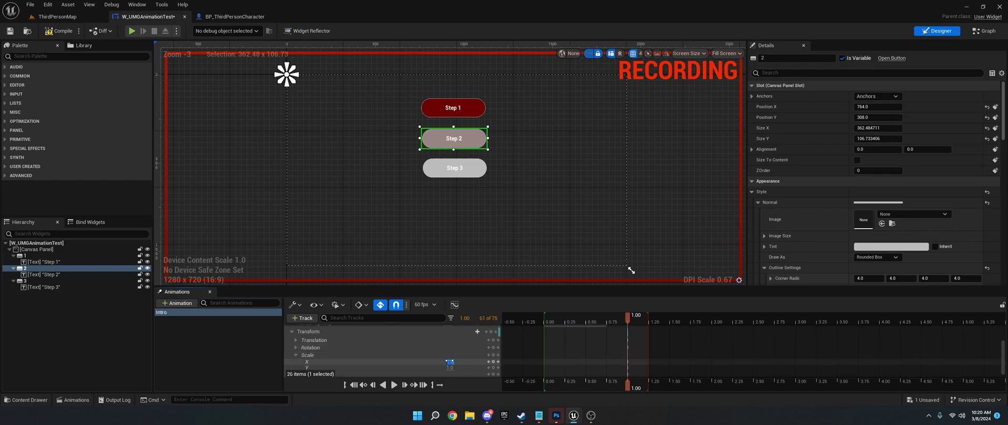
left_click_drag(449, 362, 459, 362)
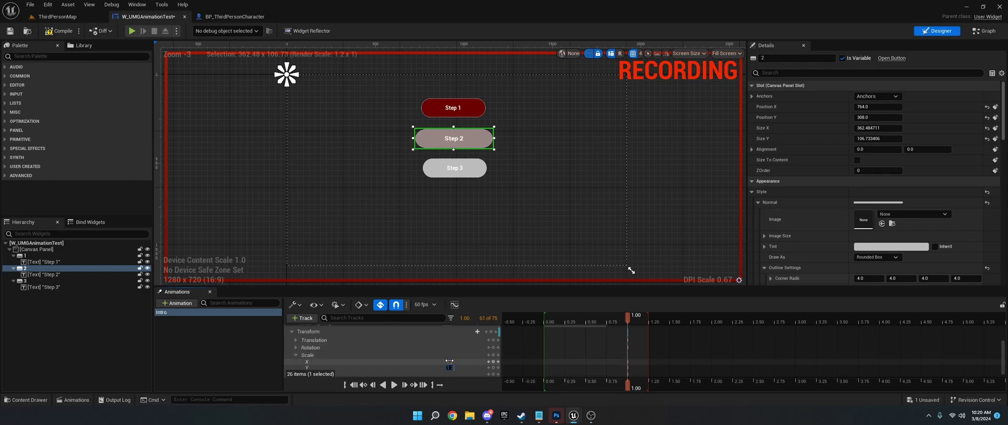
key("Return")
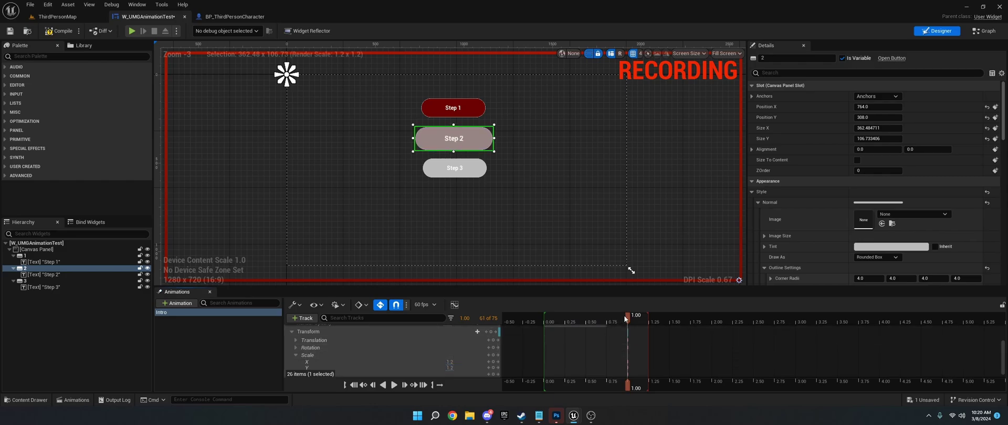
Step: Key Step 2's scale back to 1.0 at 1.25 s, confirm the 0.75 s key, and preview playback
left_click_drag(624, 318, 648, 318)
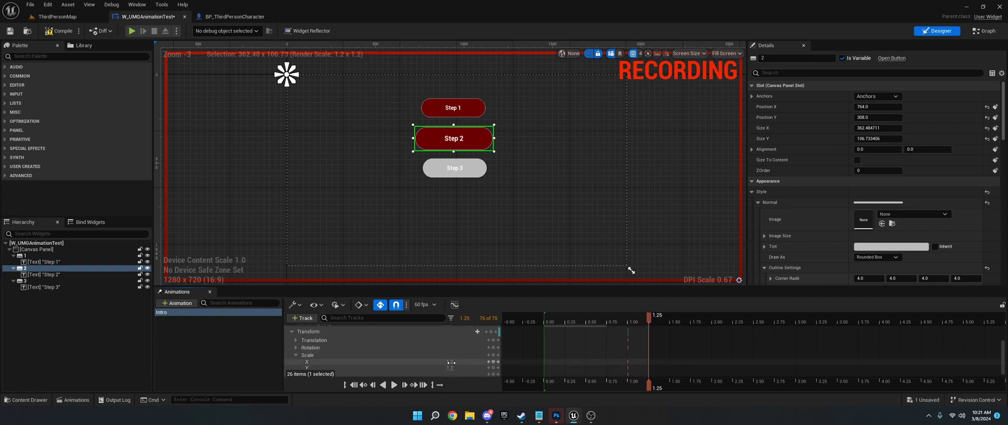
left_click_drag(450, 362, 439, 368)
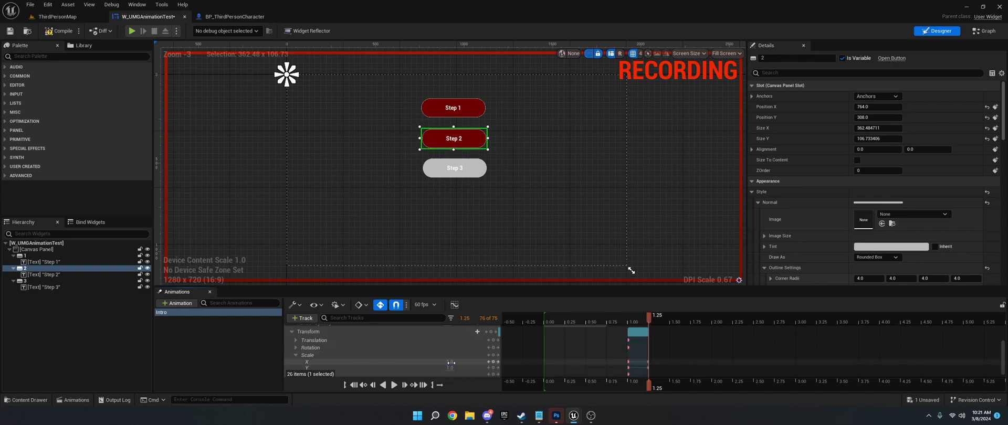
scroll(638, 336, "up", 2)
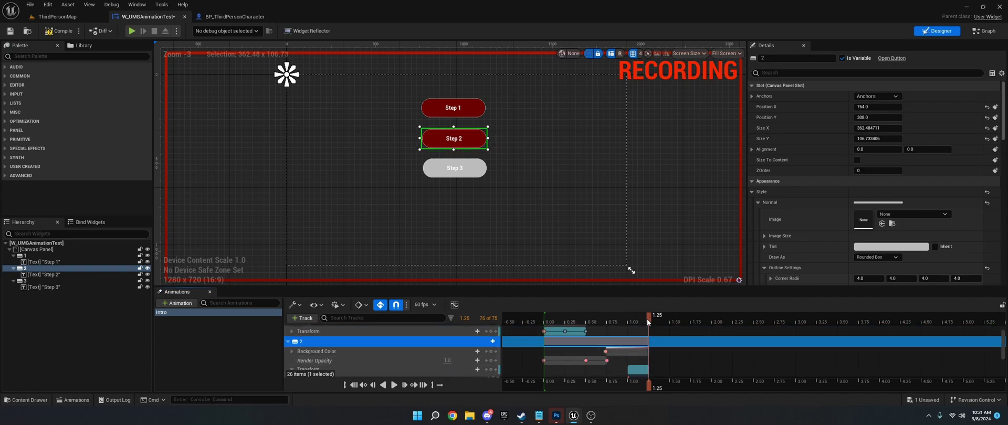
left_click_drag(648, 320, 606, 319)
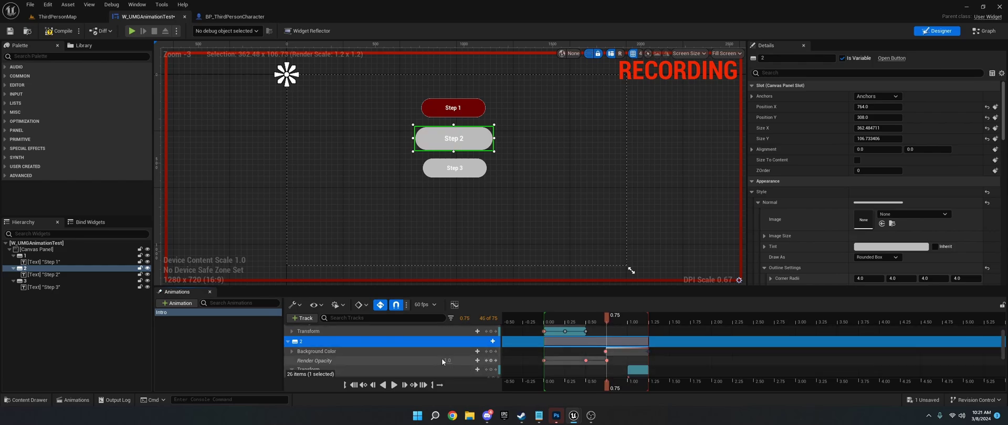
scroll(442, 358, "down", 5)
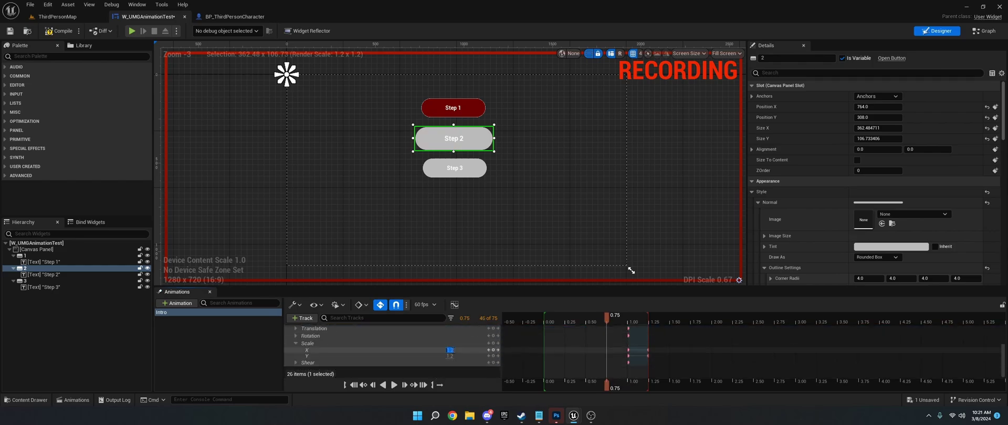
key("Return")
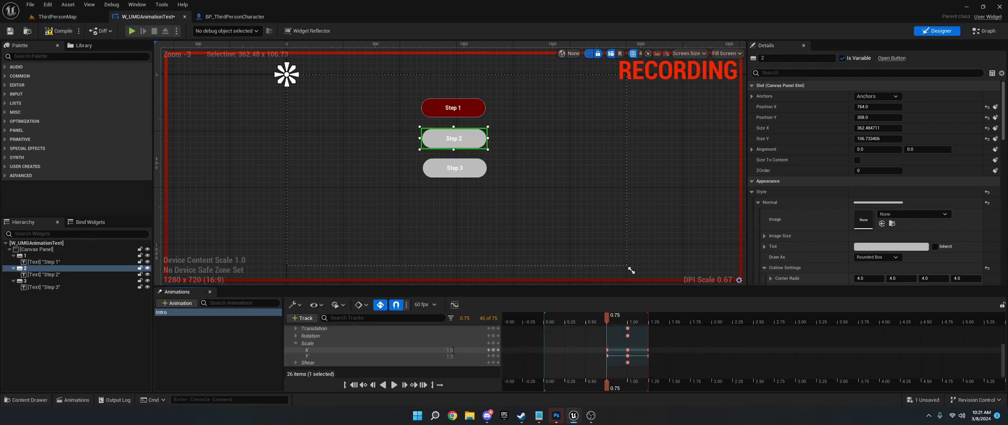
left_click_drag(607, 315, 558, 324)
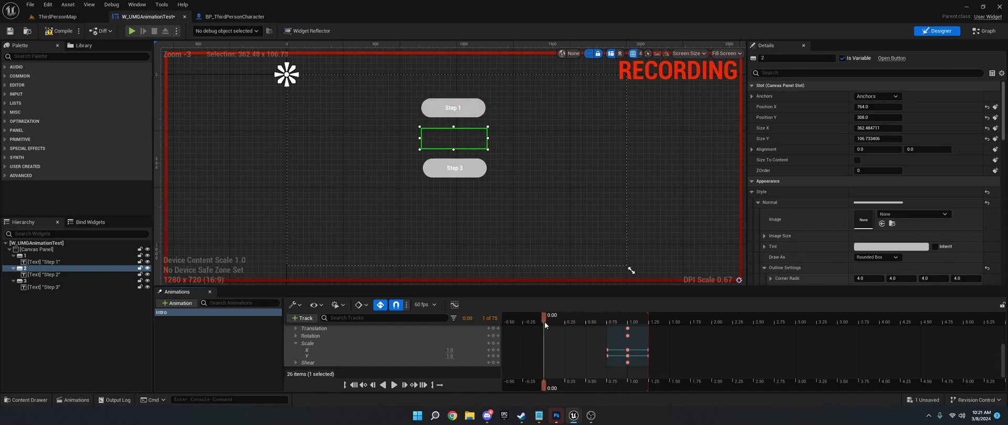
left_click(394, 385)
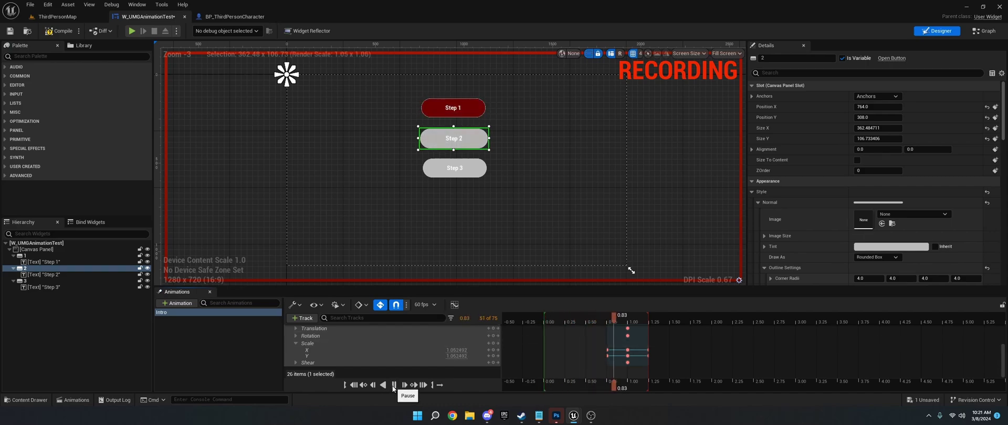
Step: Collapse the Step 1 and Step 2 tracks and add Step 3 as track 3 of Intro
left_click(454, 168)
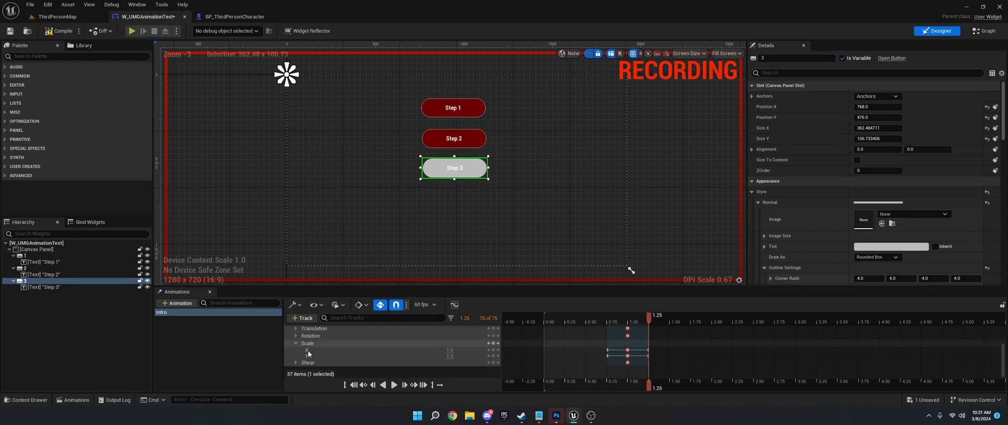
left_click(295, 363)
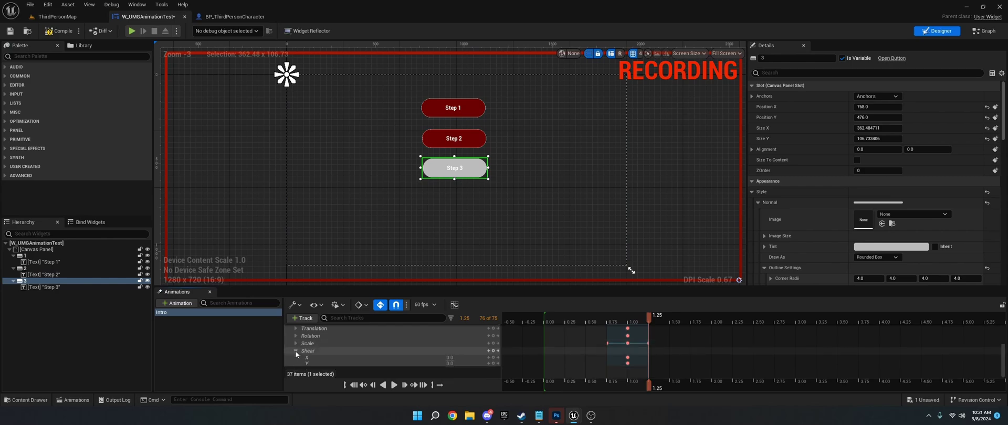
scroll(295, 351, "up", 5)
scroll(290, 364, "down", 2)
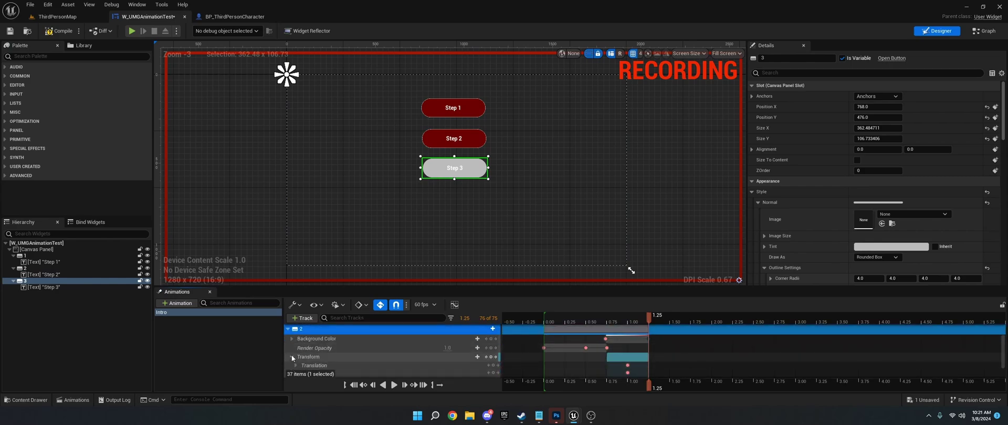
left_click(288, 346)
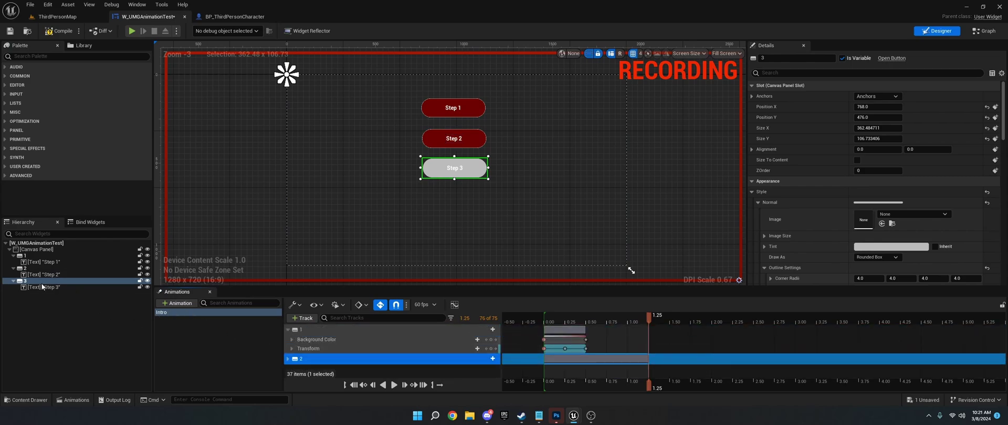
left_click(288, 330)
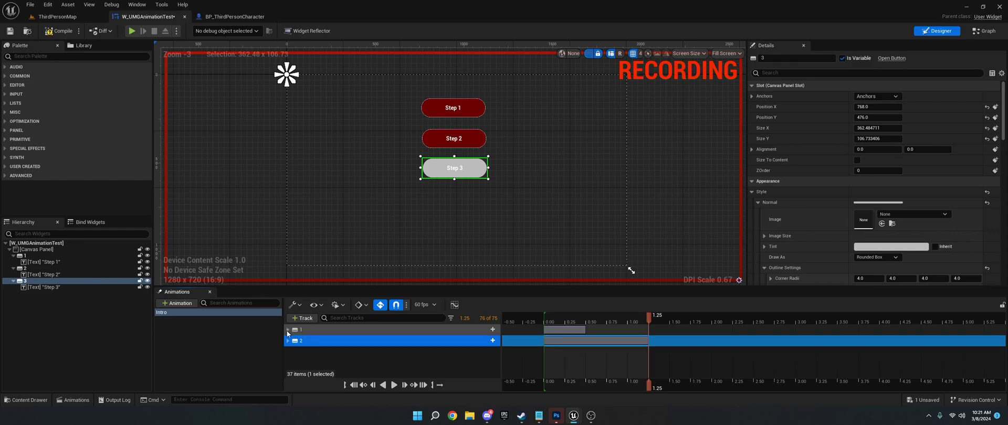
left_click(304, 319)
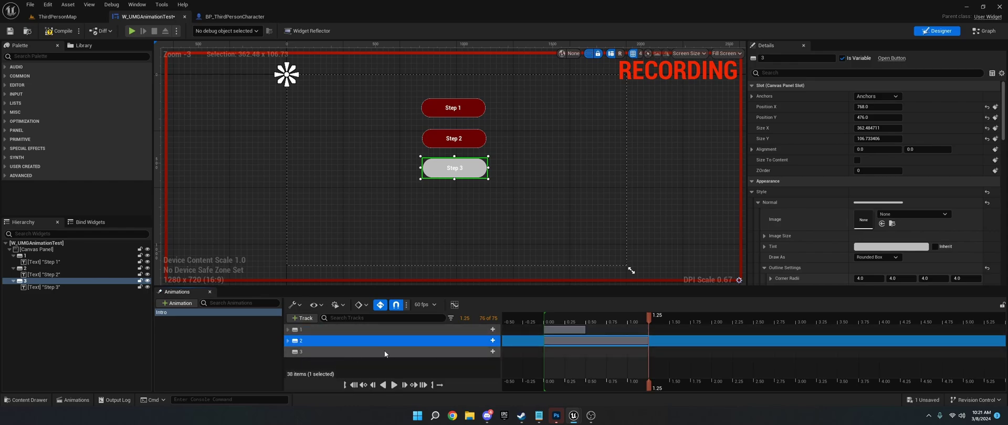
left_click(424, 351)
Step: Add a Render Opacity track to Step 3, keyed at 0 at 0.00 s and 1.25 s
left_click(492, 352)
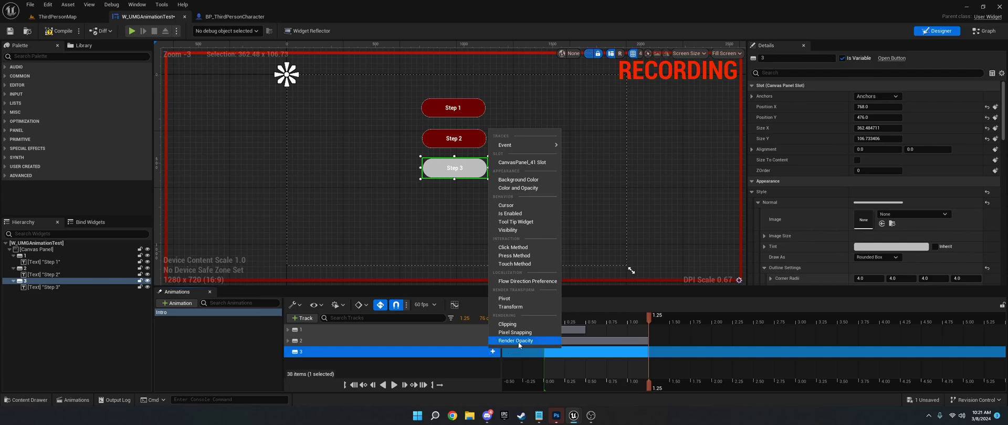
left_click_drag(650, 320, 544, 326)
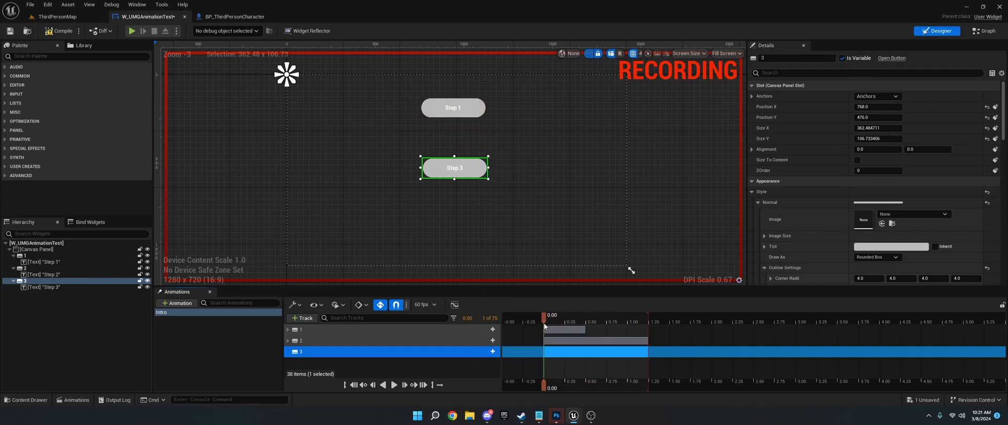
left_click(493, 353)
left_click(507, 341)
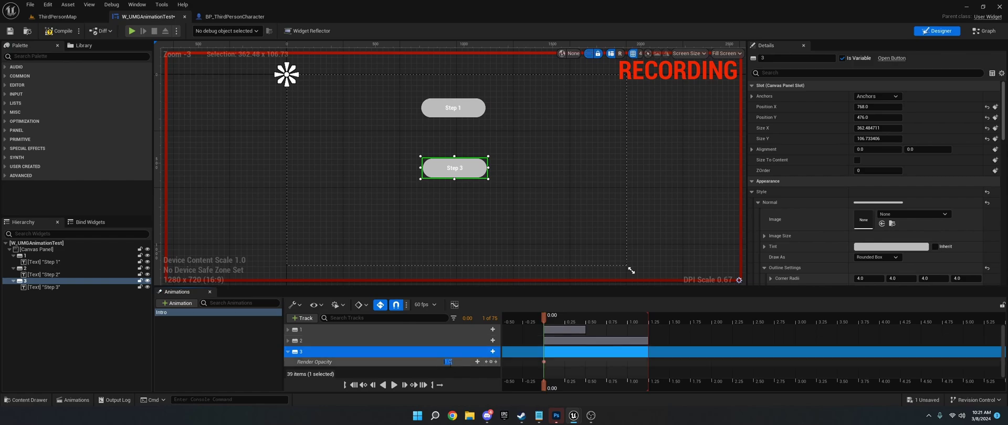
type("0")
key("Return")
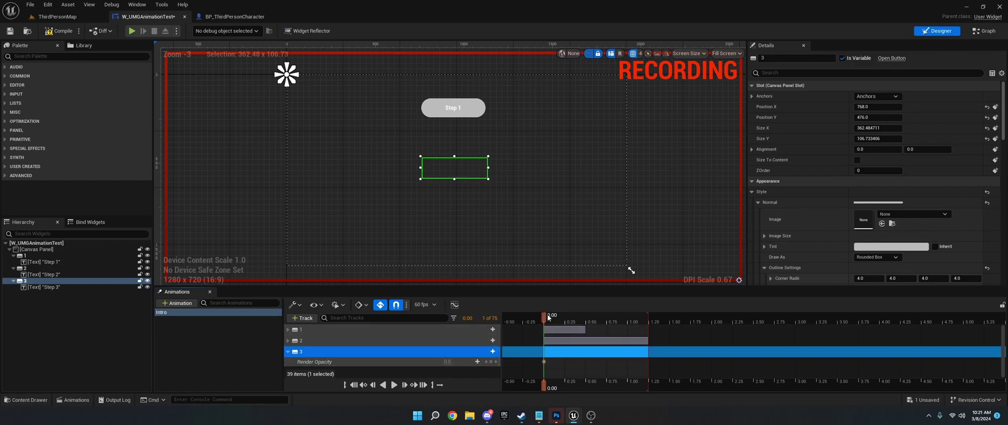
left_click_drag(548, 317, 647, 326)
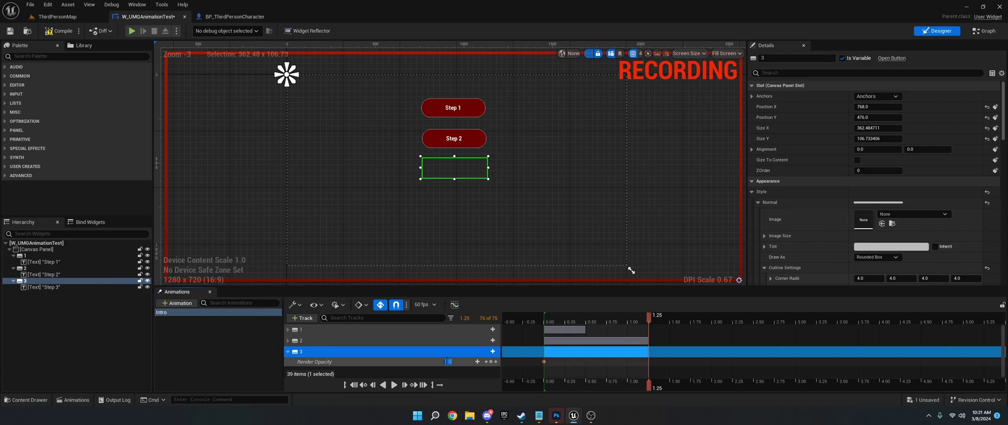
type("0")
key("Return")
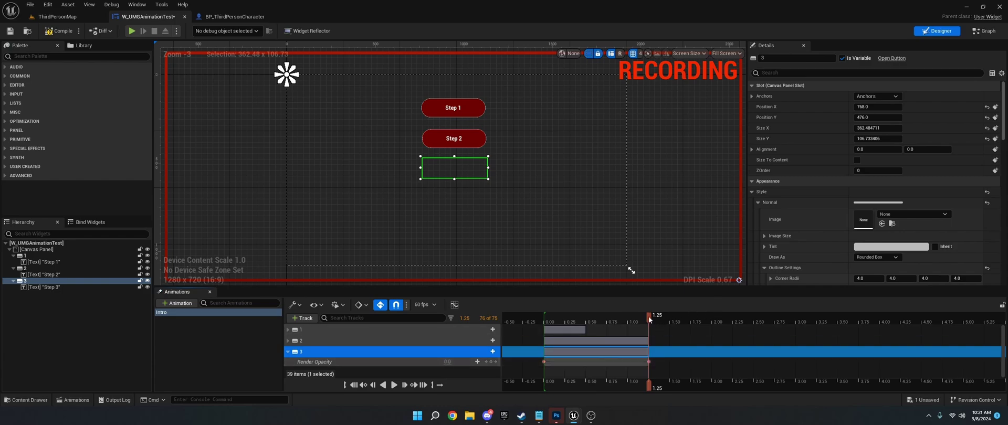
Step: Key Step 3's opacity to 1.0 at 1.50 s and preview the fade-in
left_click_drag(647, 316, 669, 314)
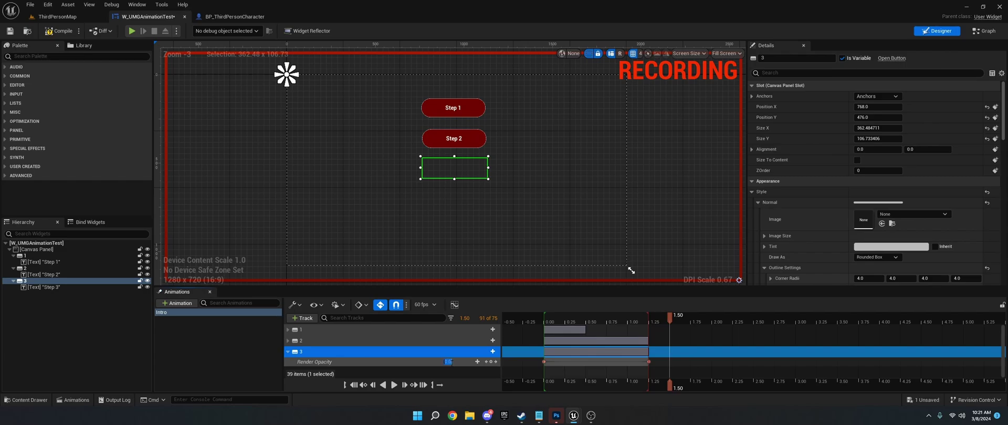
type("1")
key("Return")
left_click_drag(670, 316, 645, 321)
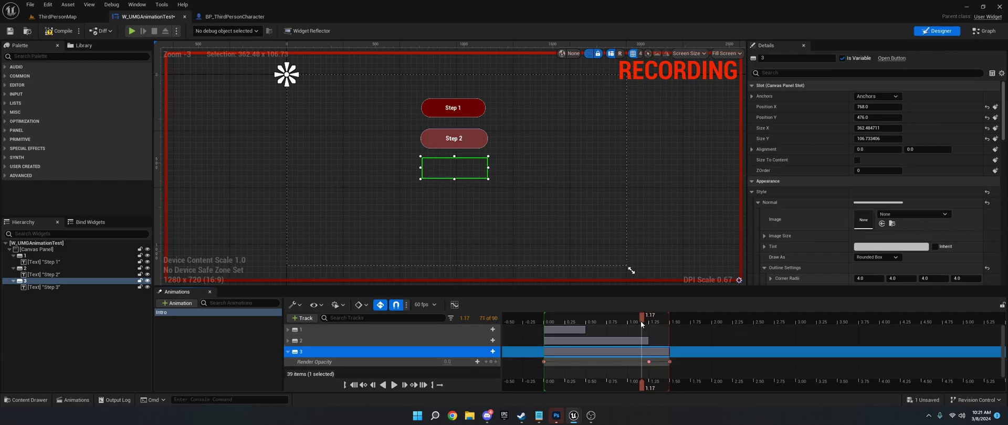
left_click(393, 385)
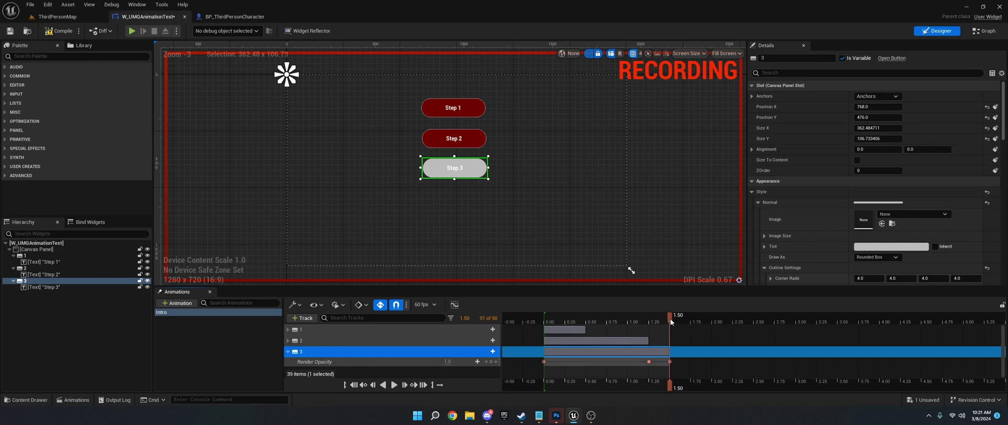
left_click_drag(670, 320, 711, 317)
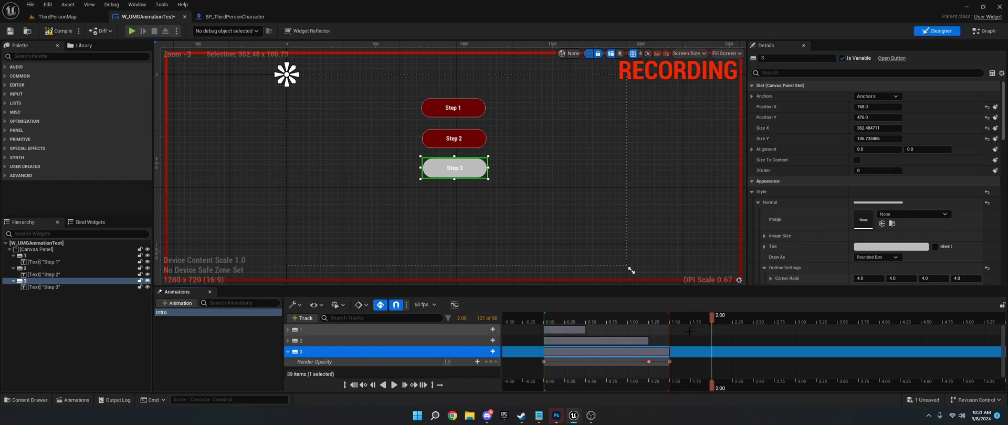
Step: Key Step 3's Background Color to dark red (R 0.3, G 0, B 0) at 2.00 s
left_click(492, 351)
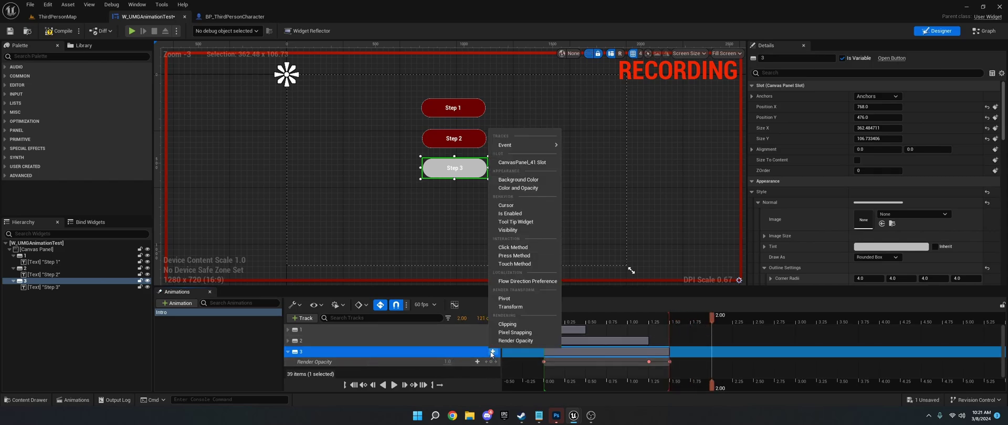
left_click(517, 179)
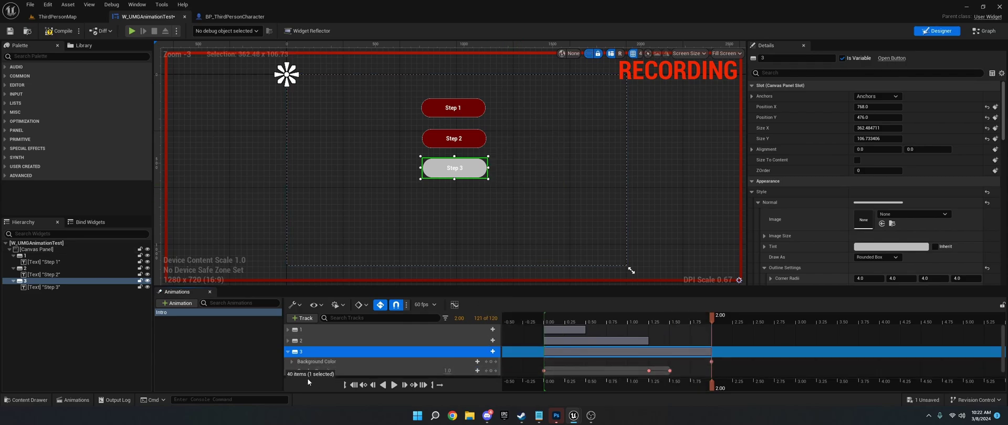
scroll(296, 360, "down", 1)
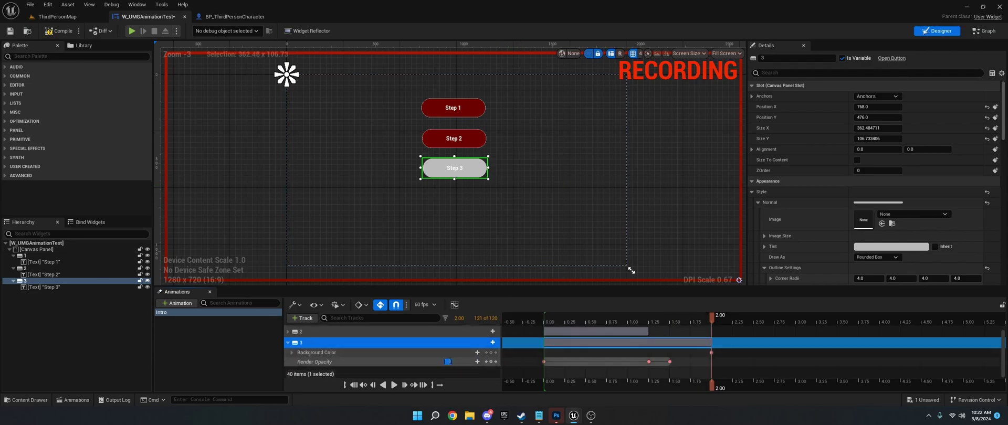
key("Return")
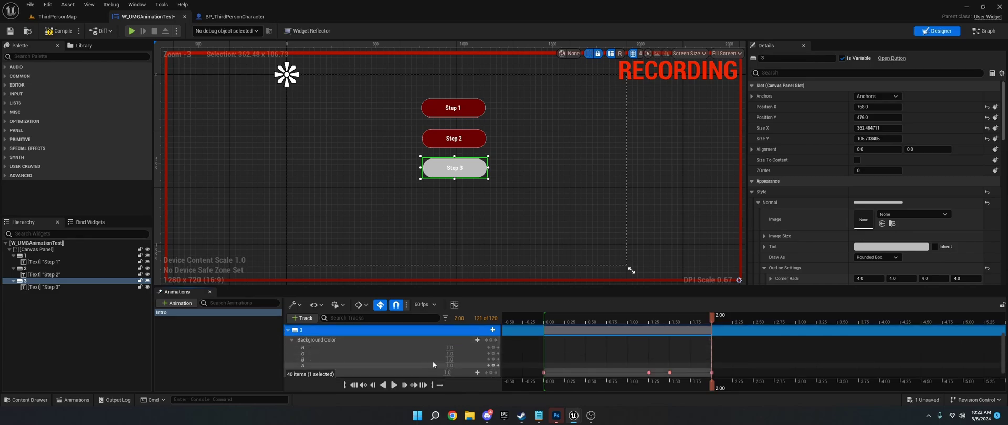
type("0")
key("Return")
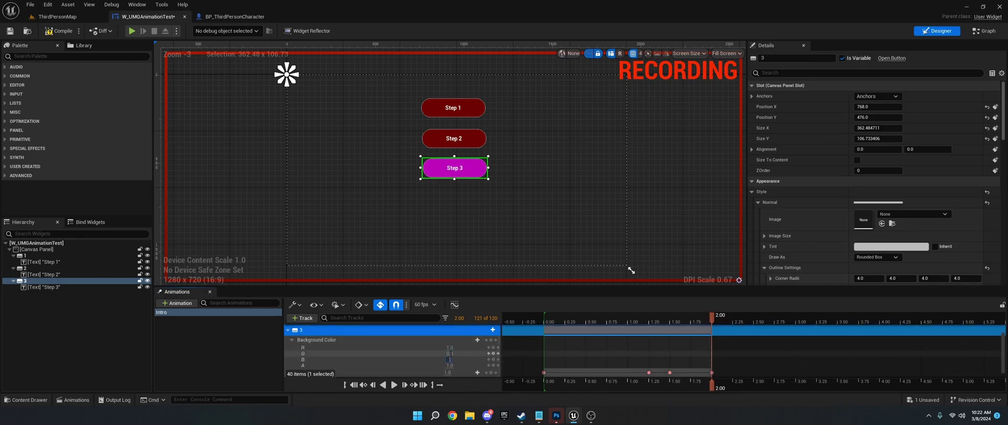
key("Return")
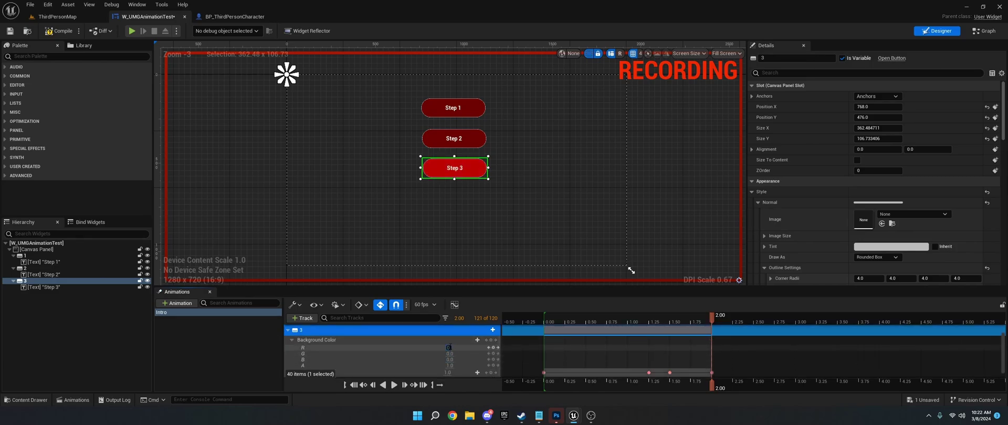
key("Return")
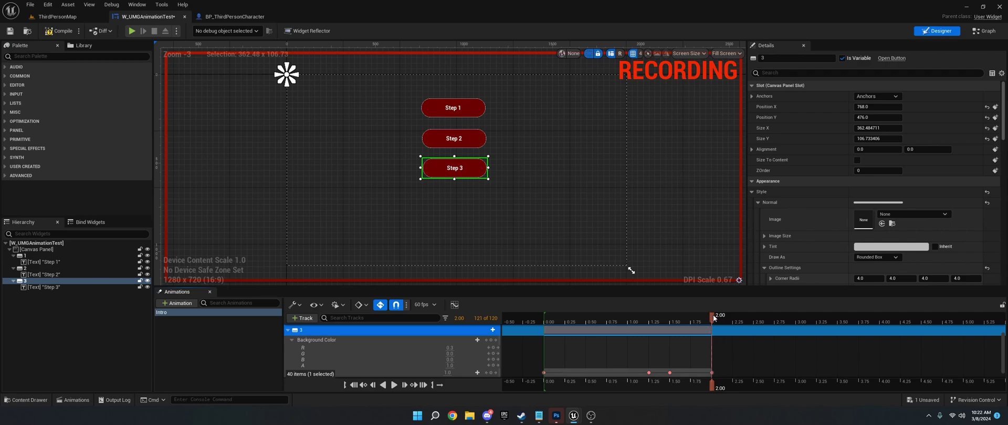
left_click_drag(712, 315, 690, 315)
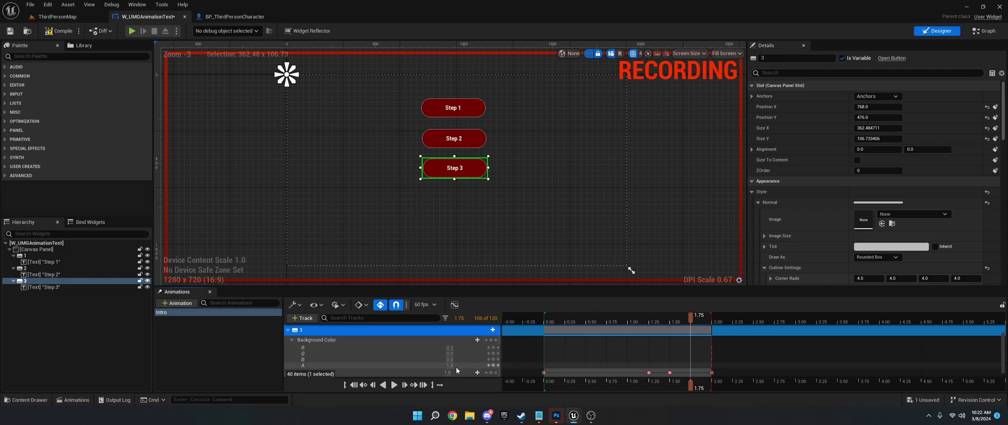
Step: Add a Transform track to Step 3 and key Scale X/Y at 1.2 at 1.75 s
left_click(291, 340)
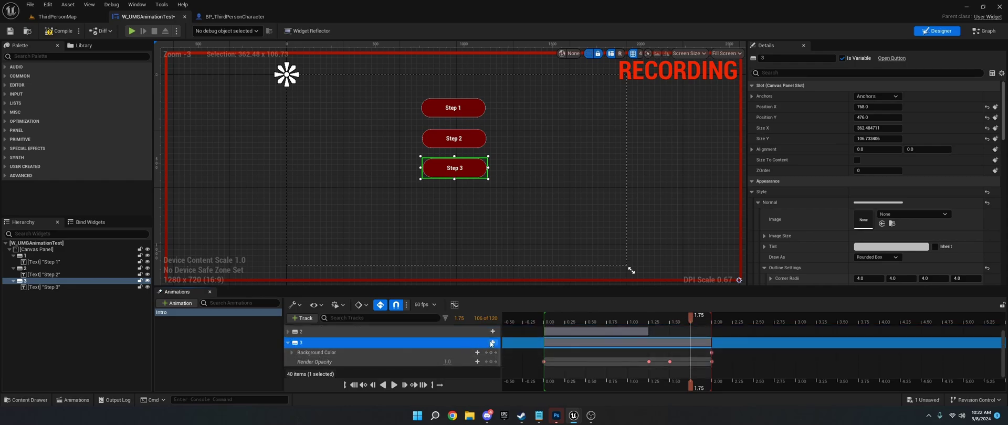
left_click(492, 343)
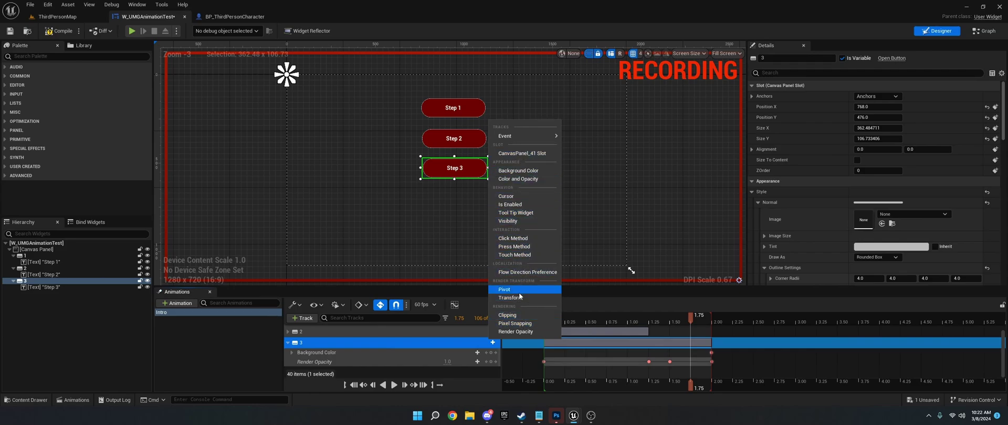
left_click(512, 298)
scroll(375, 365, "down", 1)
left_click(292, 361)
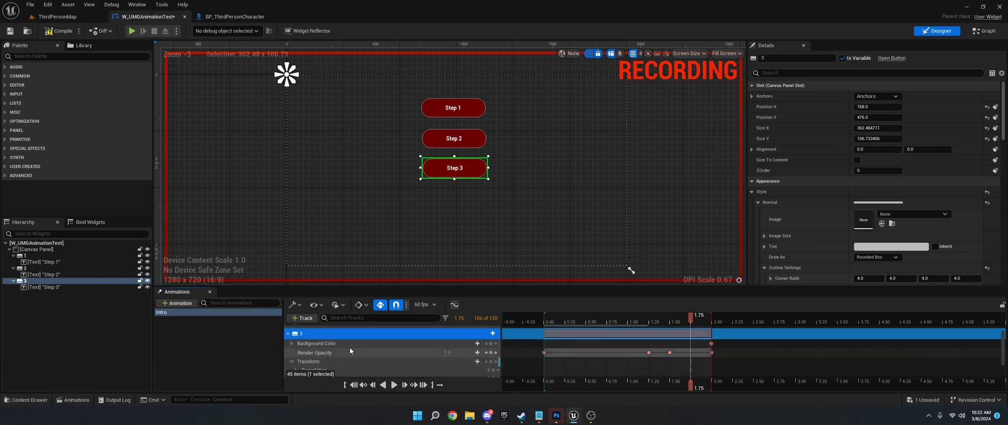
scroll(349, 348, "down", 3)
left_click(296, 355)
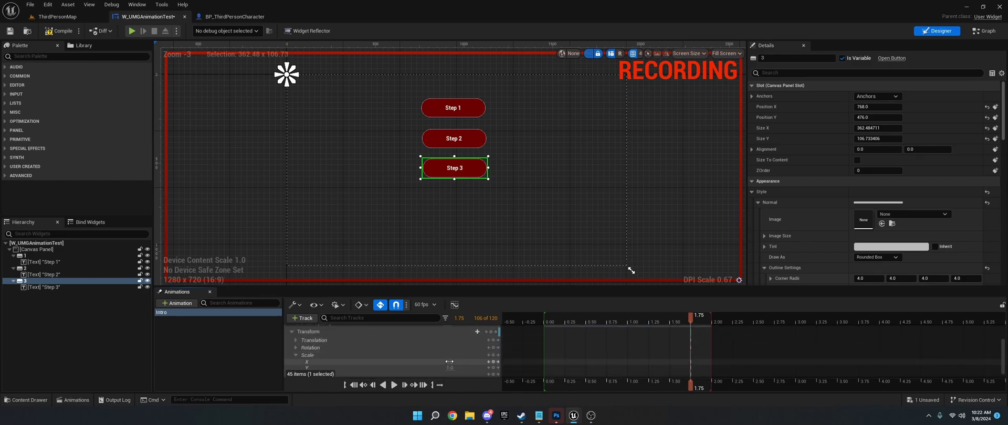
type(".2")
key("Tab")
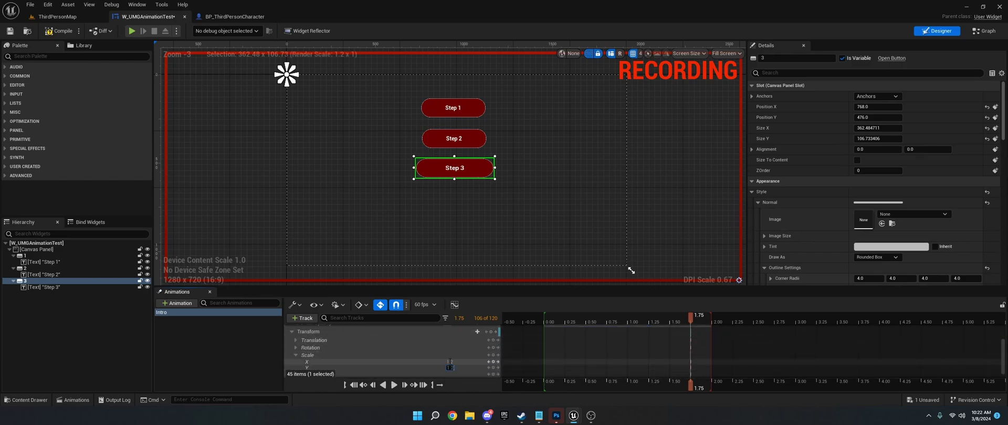
type("1.2")
key("Return")
Step: Key Step 3's Scale X/Y at 1.0 at both 1.50 s and 2.00 s
left_click_drag(690, 317, 669, 318)
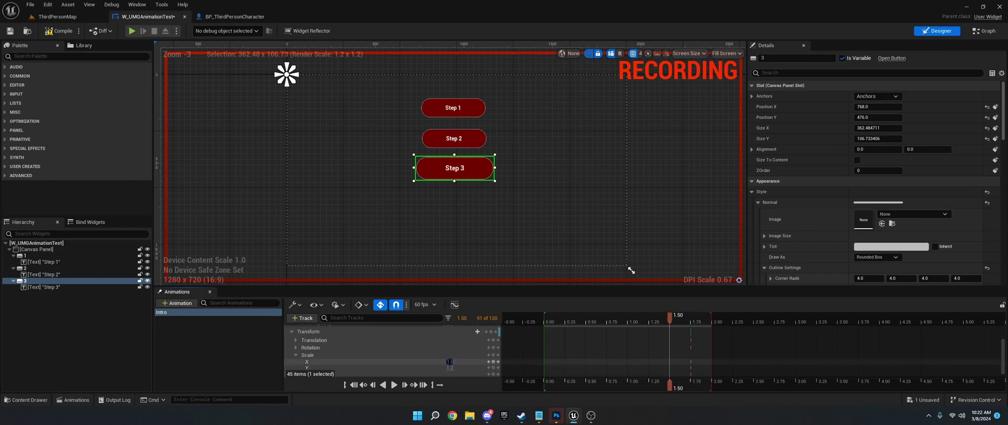
key("Tab")
type("1")
key("Return")
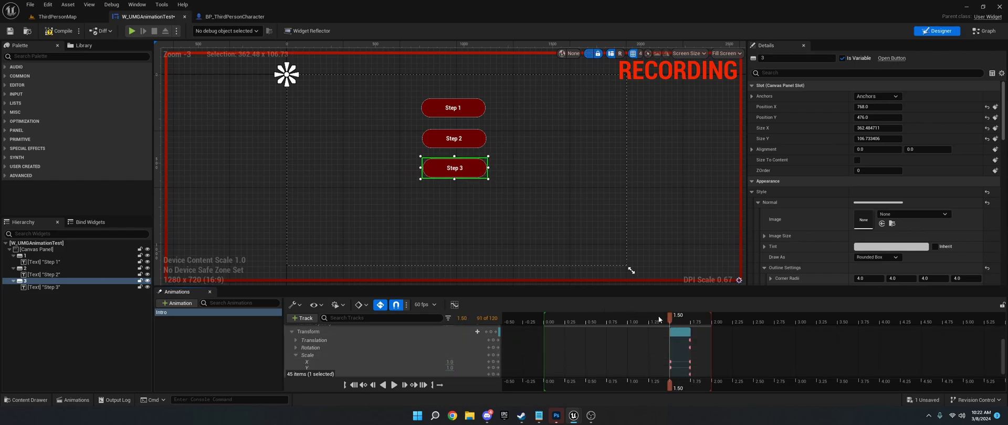
left_click_drag(677, 316, 711, 316)
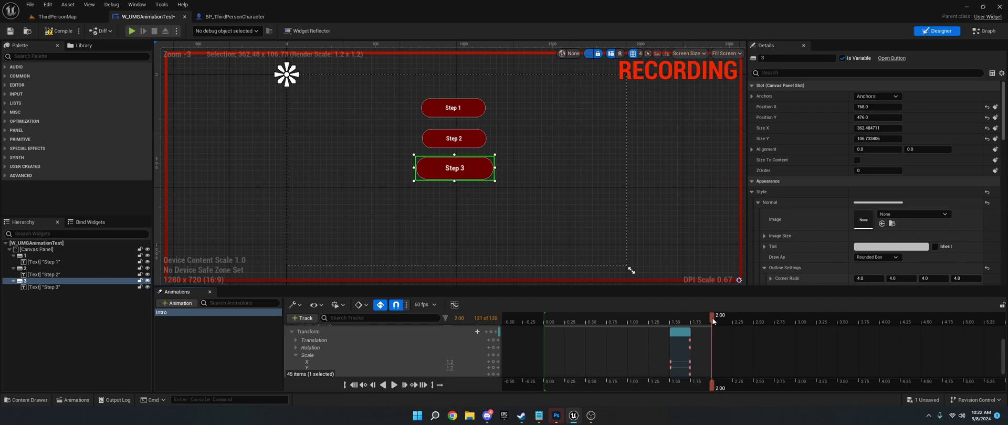
left_click(450, 362)
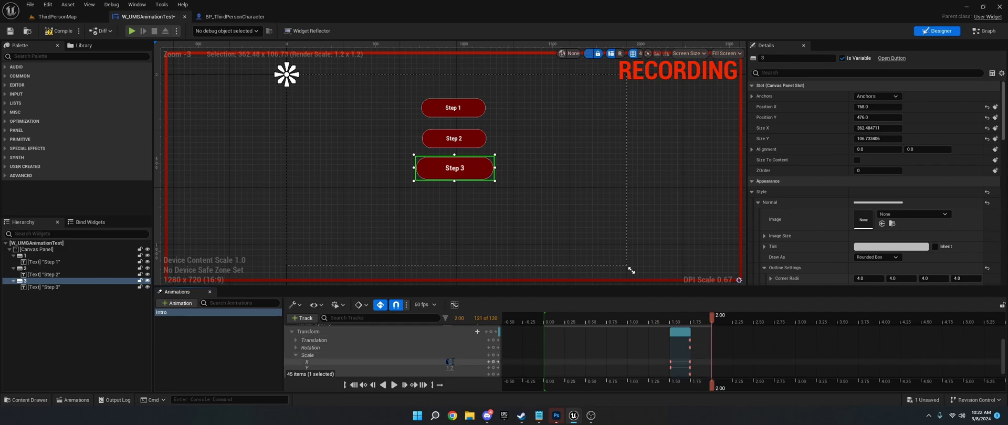
key("Return")
type("1")
key("Return")
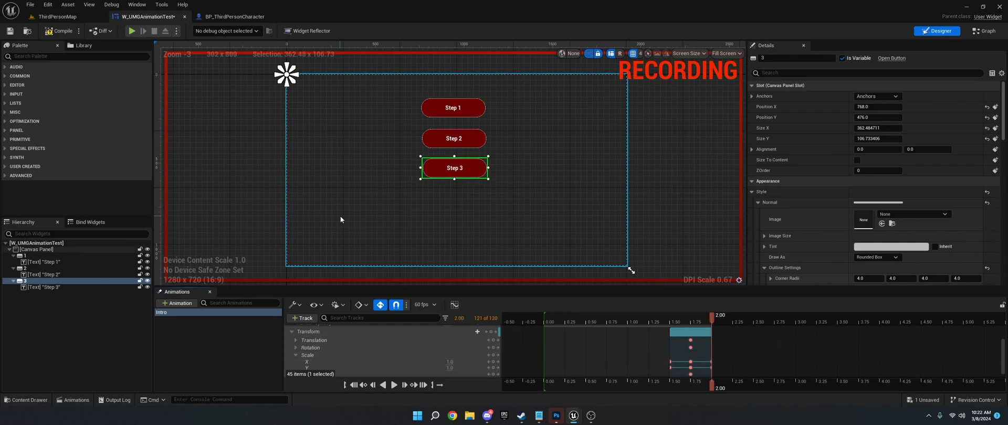
Step: Compile the widget, replay Intro from 0.00 to check all three Steps, then switch to Graph
left_click(59, 32)
left_click(658, 320)
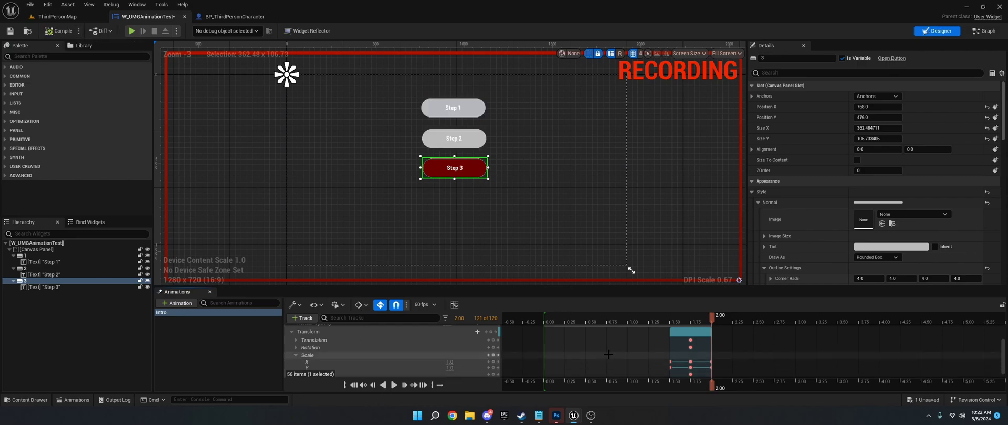
left_click_drag(648, 322, 545, 322)
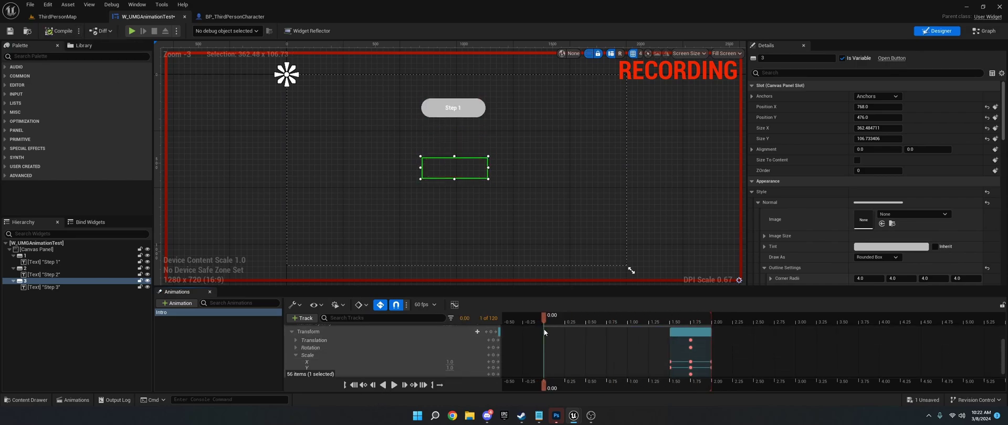
left_click(394, 384)
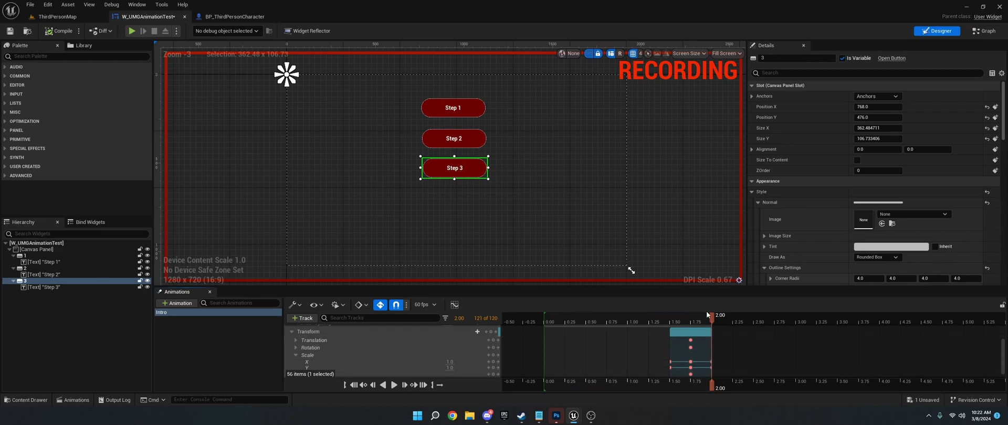
left_click(984, 30)
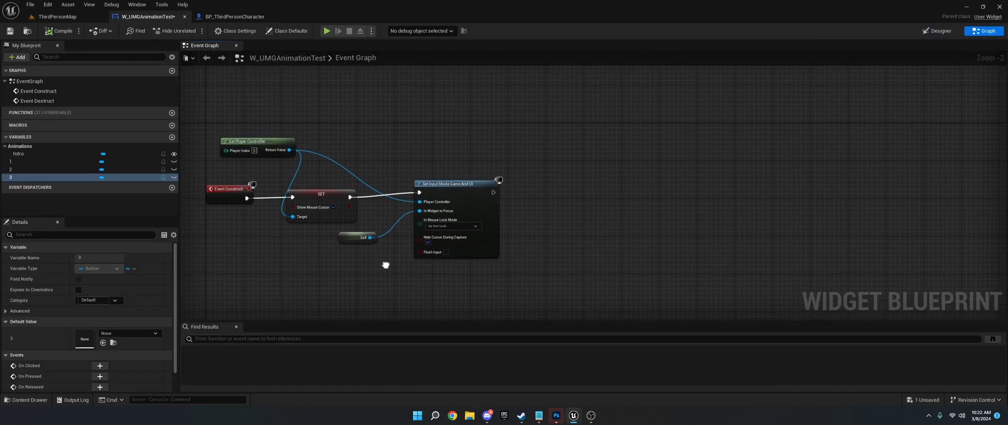
Step: Place a Play Animation with Finished event node chained after Set Input Mode
left_click(264, 151)
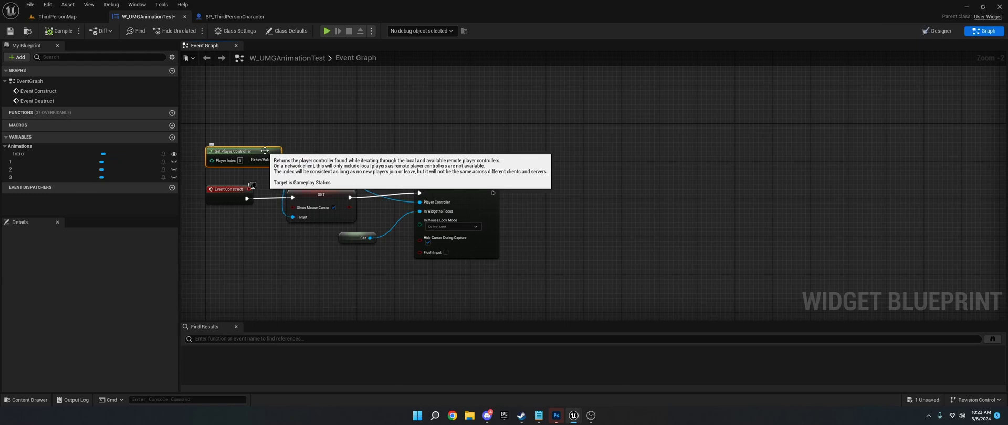
right_click_drag(398, 135, 263, 131)
right_click(452, 174)
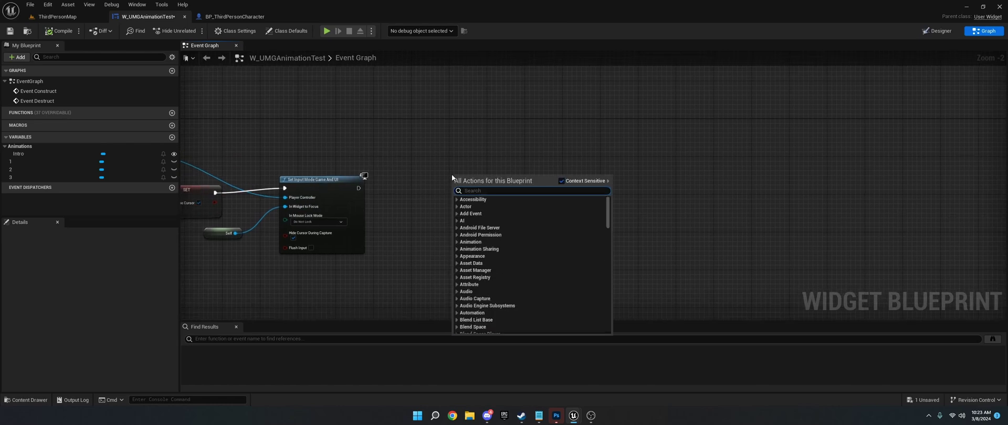
type("play animatio")
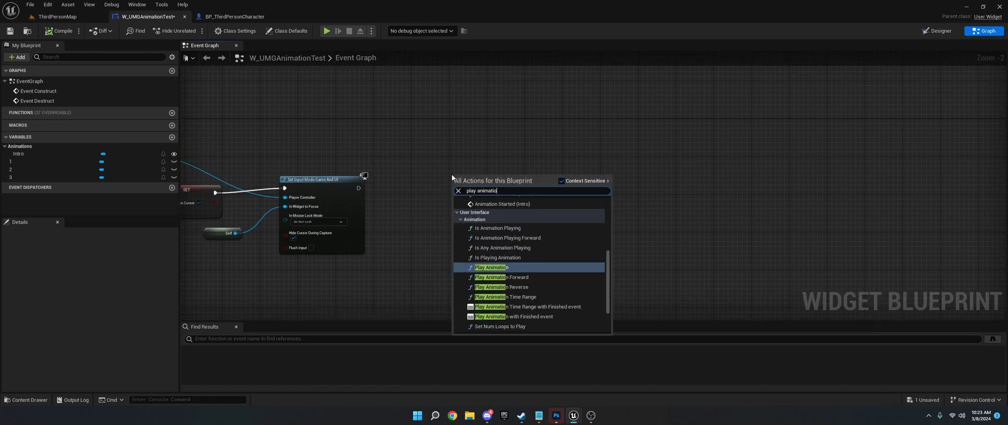
type("n with")
key("Return")
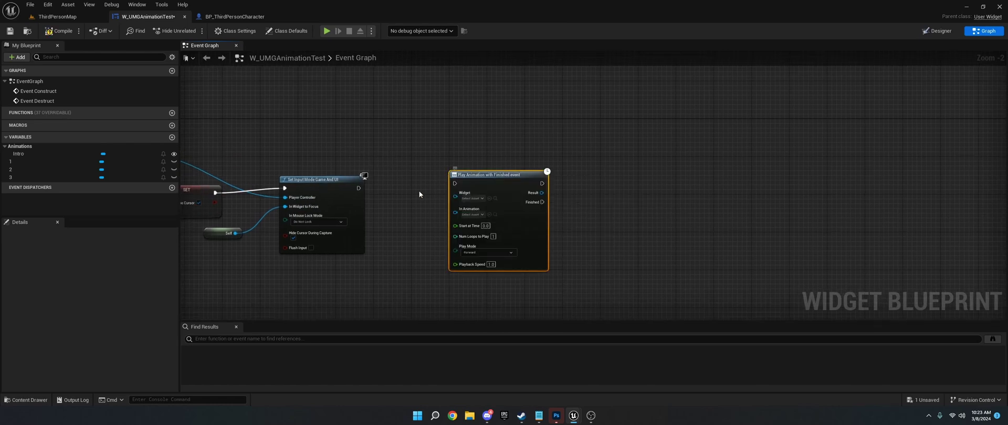
mouse_move(358, 188)
left_mouse_down()
mouse_move(454, 184)
mouse_move(460, 192)
left_mouse_up()
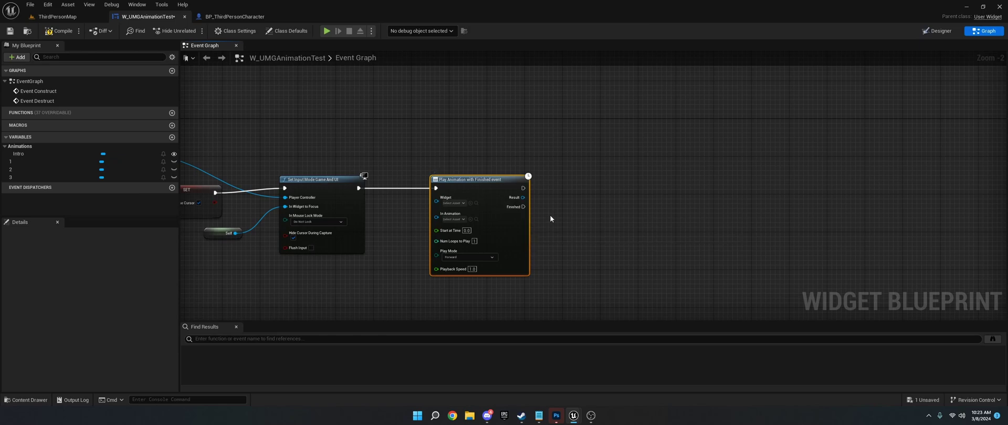
left_click_drag(473, 182, 510, 188)
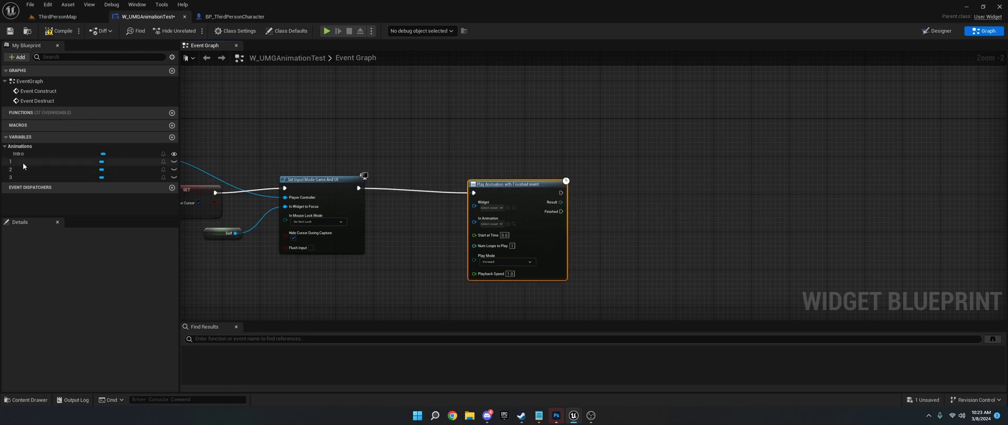
Step: Plug the Intro animation and a Self reference into Play Animation, then compile and save
left_click(27, 146)
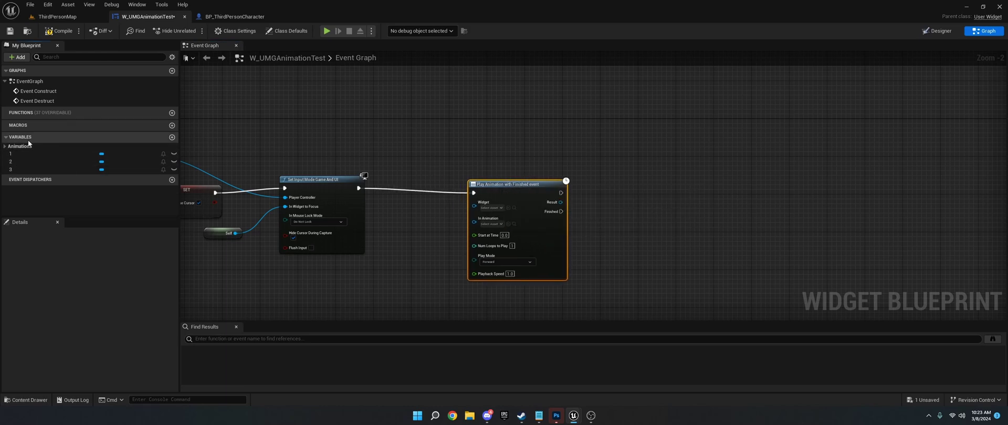
left_click(11, 147)
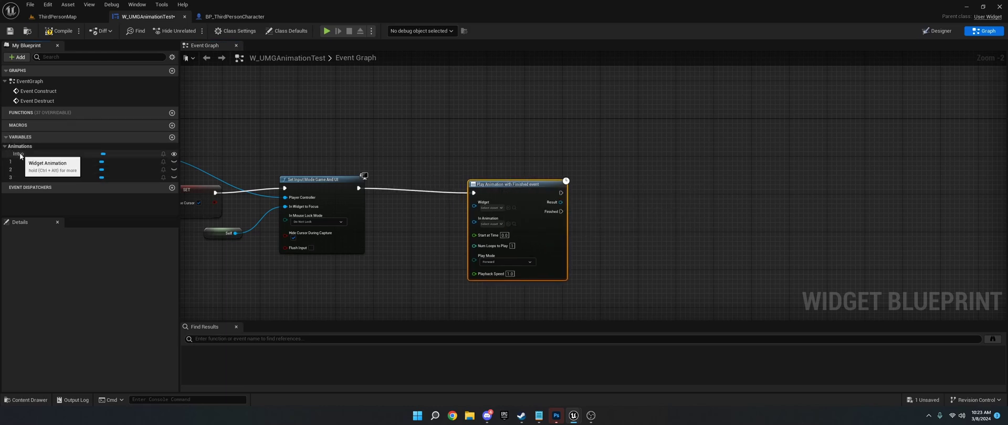
mouse_move(18, 153)
left_mouse_down()
mouse_move(476, 226)
mouse_move(455, 225)
left_mouse_up()
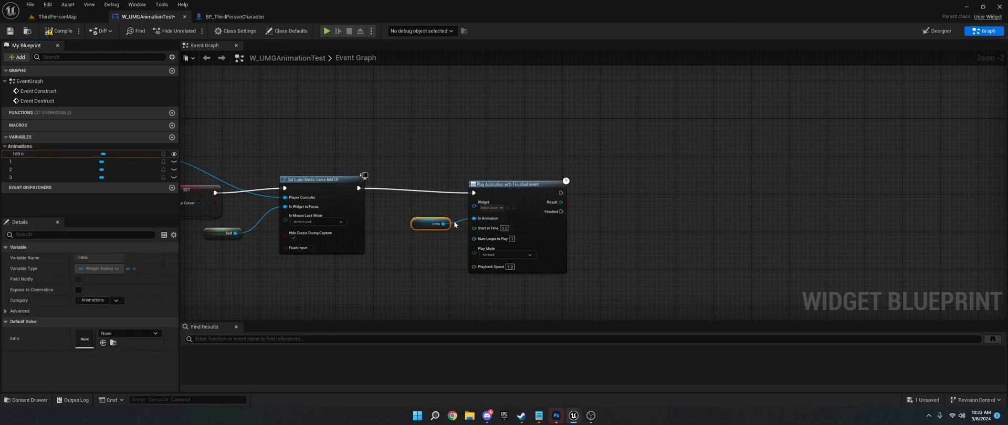
right_click(417, 205)
type("self")
key("Return")
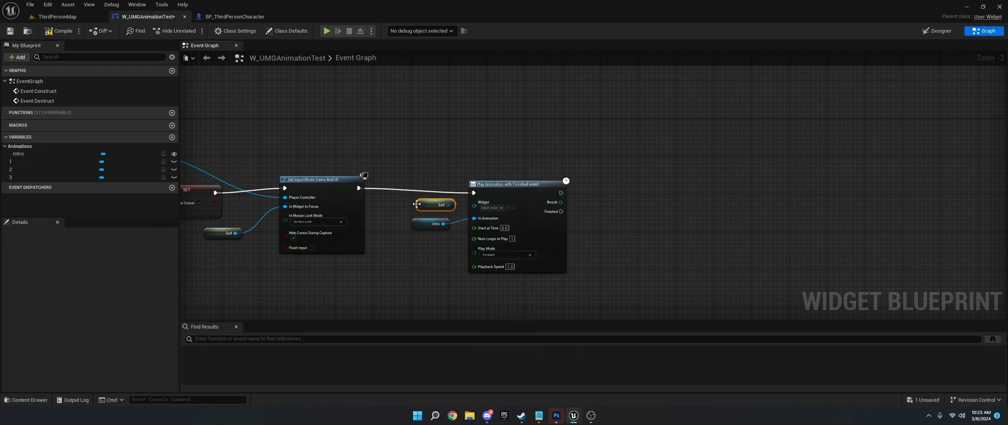
left_click_drag(449, 204, 475, 208)
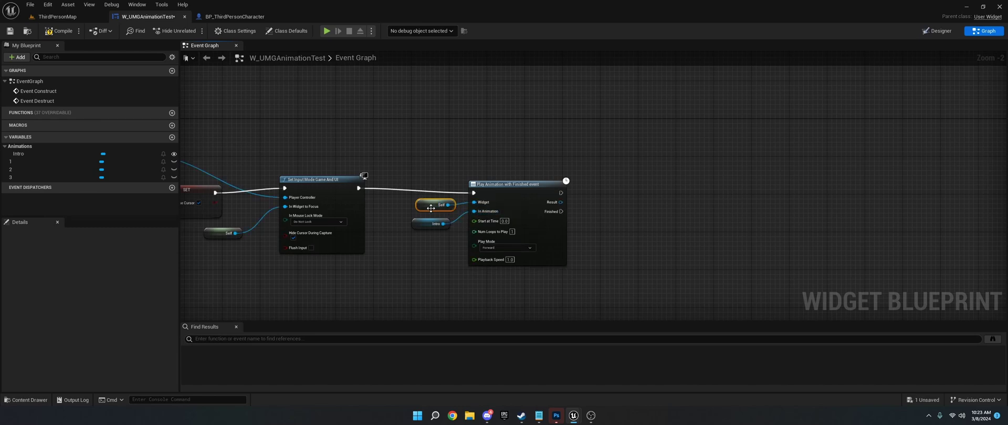
left_click_drag(414, 227, 424, 222)
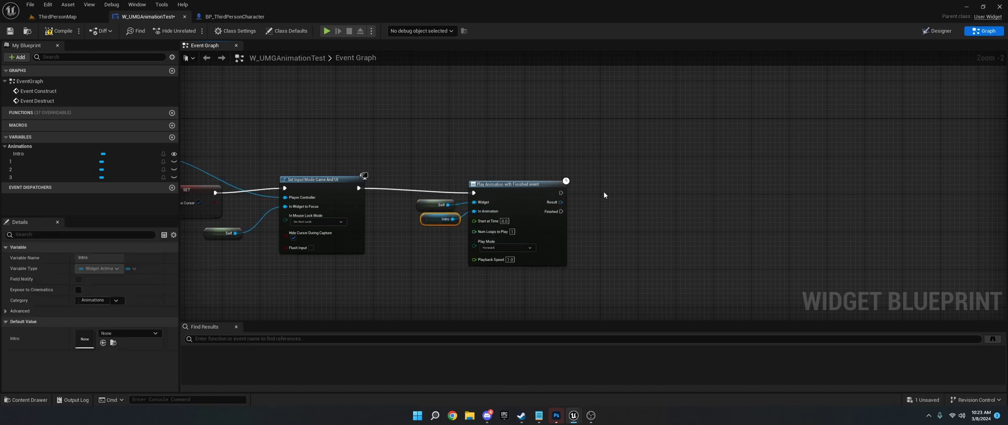
left_click(59, 30)
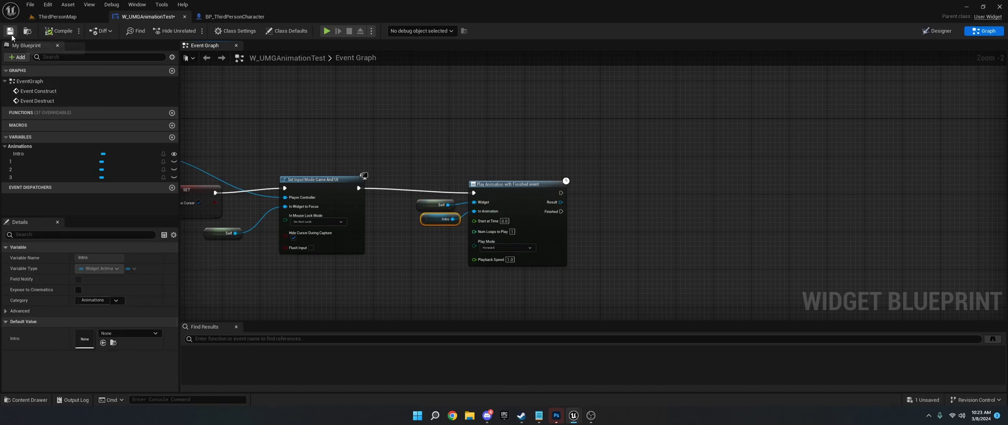
Step: Go to the ThirdPersonMap level and start Play In Editor in the selected viewport
left_click(216, 19)
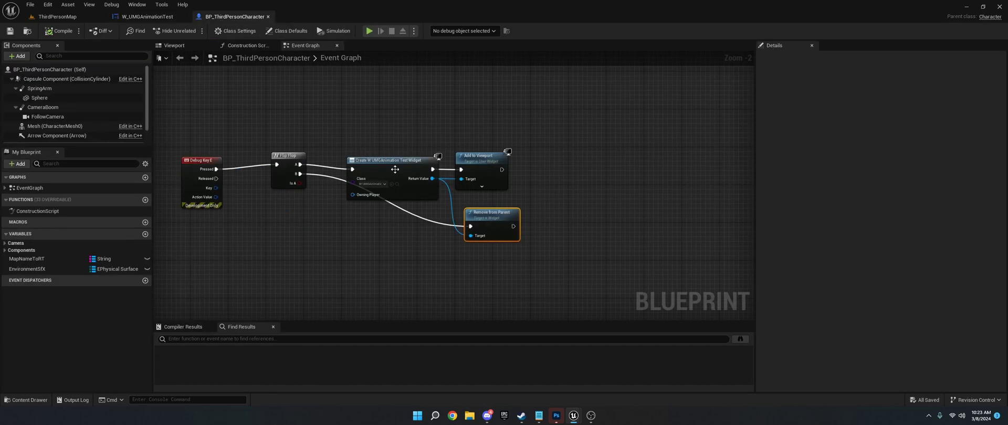
mouse_move(202, 159)
left_click(55, 16)
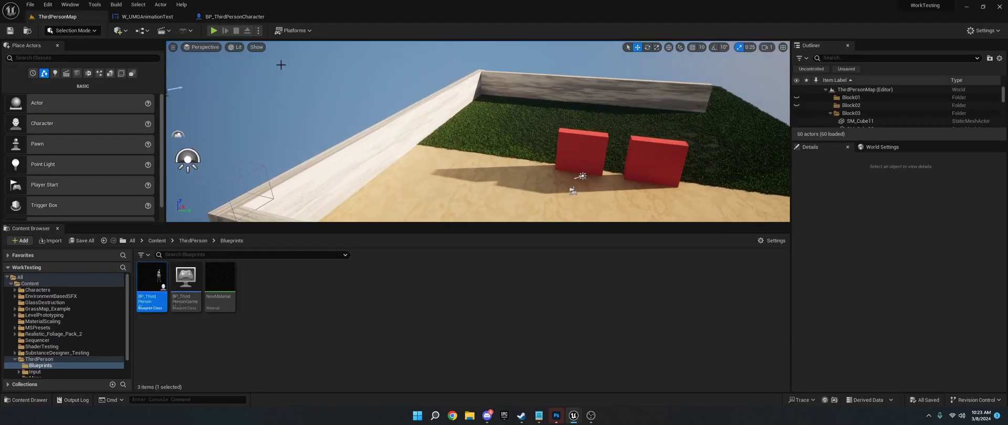
left_click(258, 31)
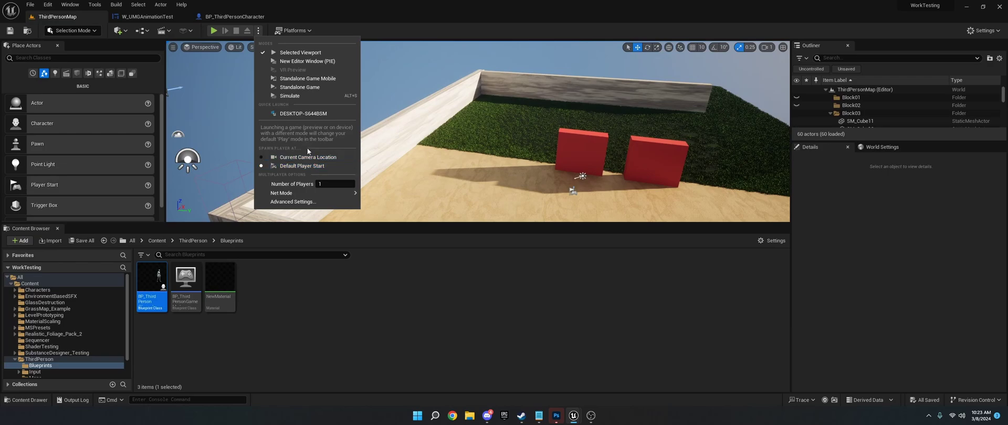
left_click(212, 32)
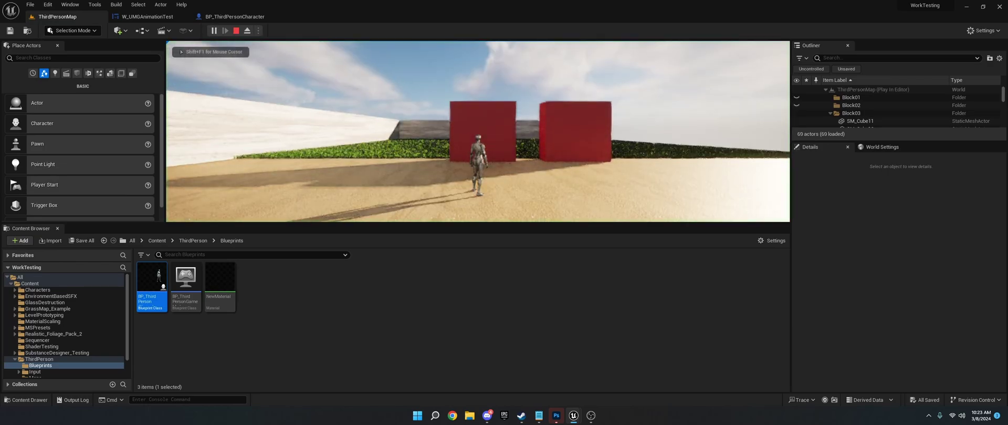